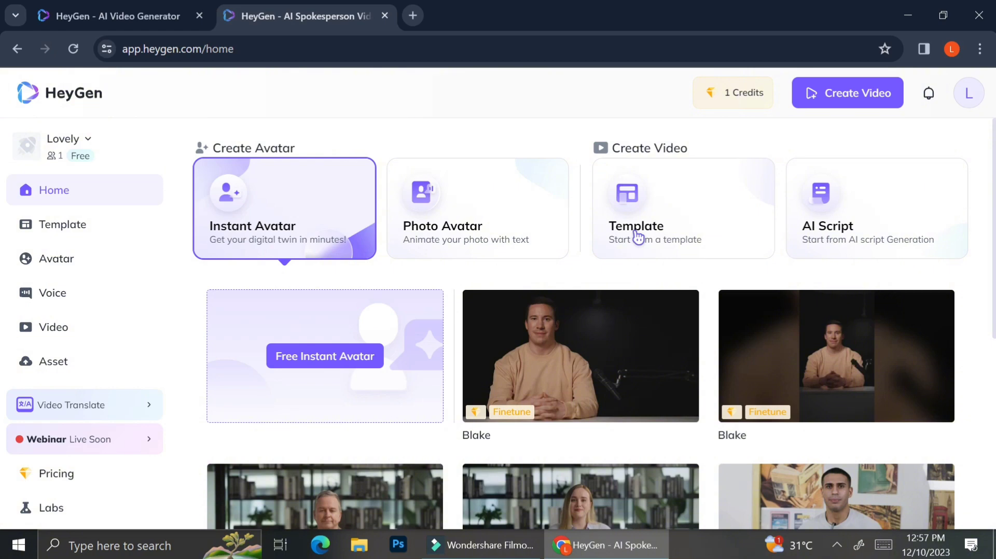
- View the pricing plans available for the account's credits and close the overview again
left_click(753, 106)
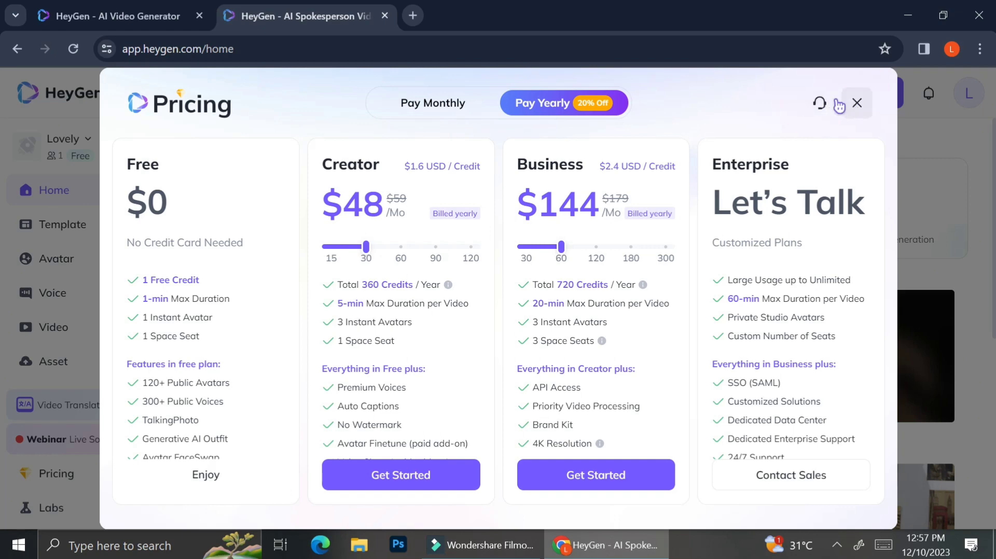
left_click(867, 113)
mouse_move(742, 99)
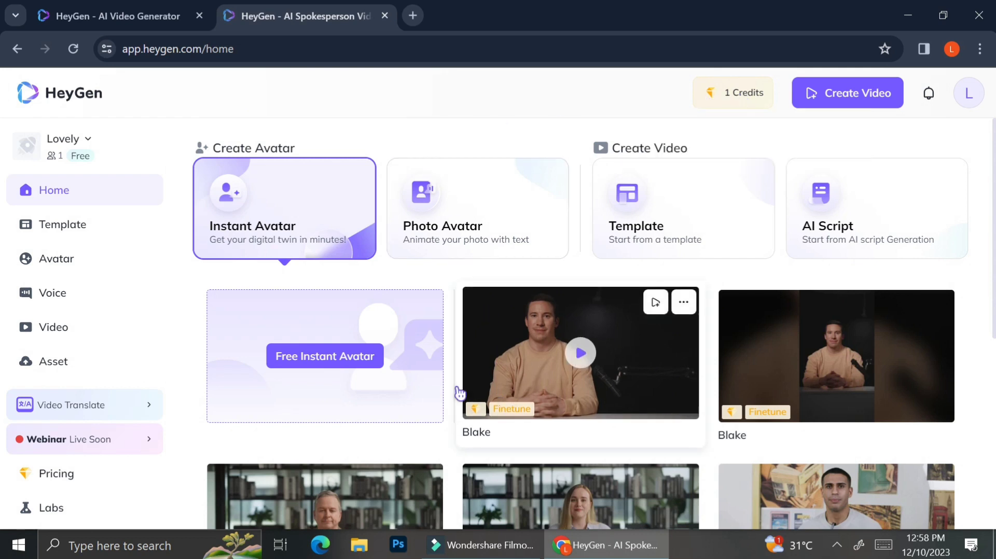
- Browse the sample instant avatars offered on the home page
scroll(434, 442, "down", 2)
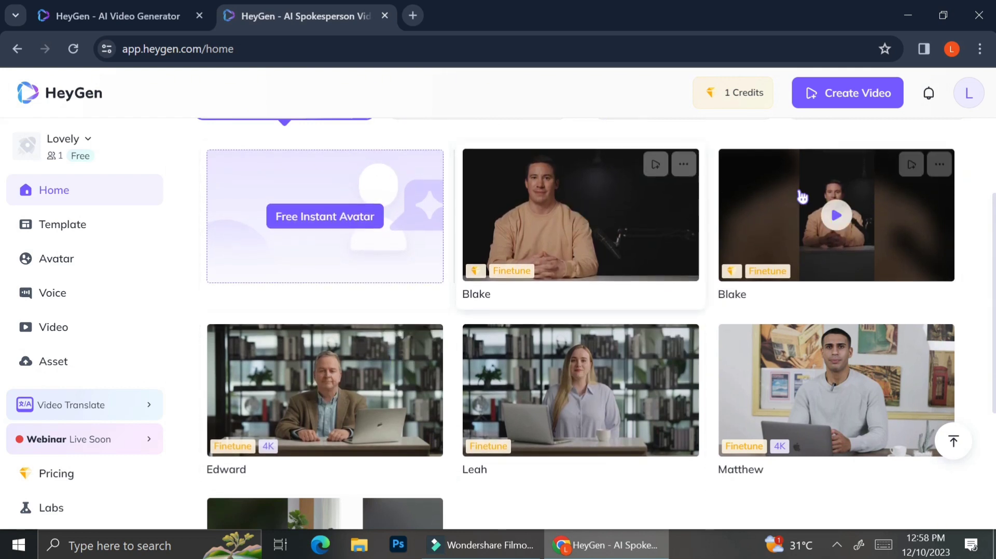
mouse_move(400, 510)
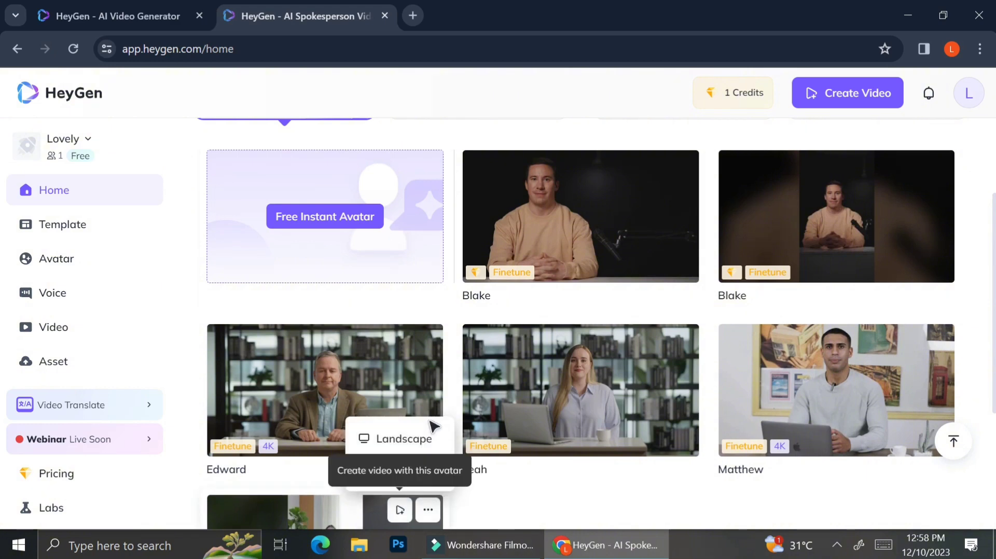
scroll(612, 433, "down", 3)
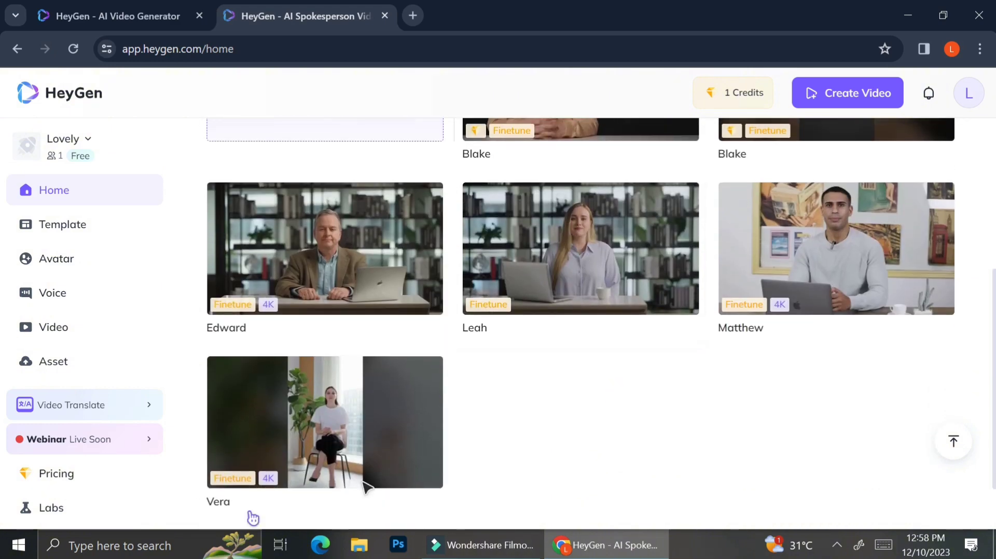
scroll(524, 485, "up", 3)
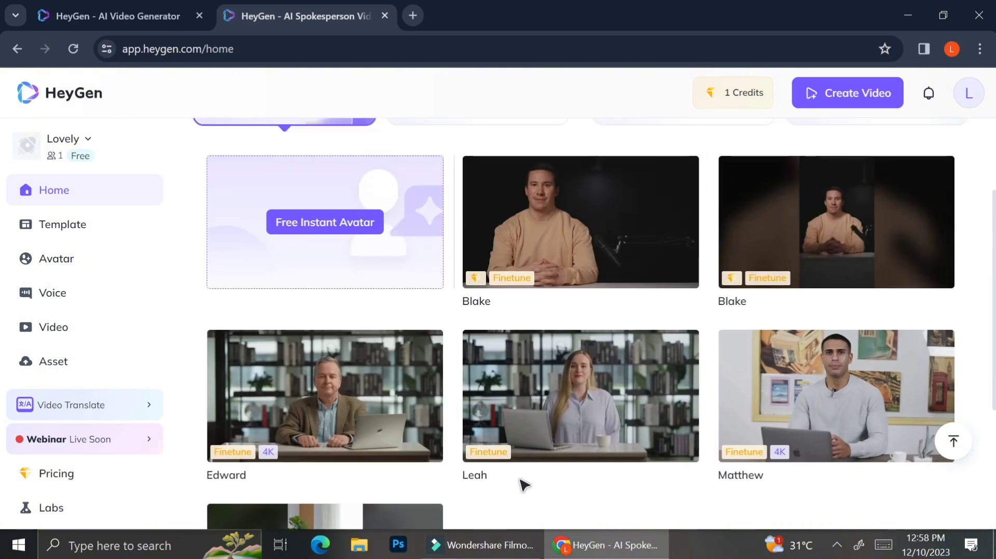
scroll(524, 485, "up", 1)
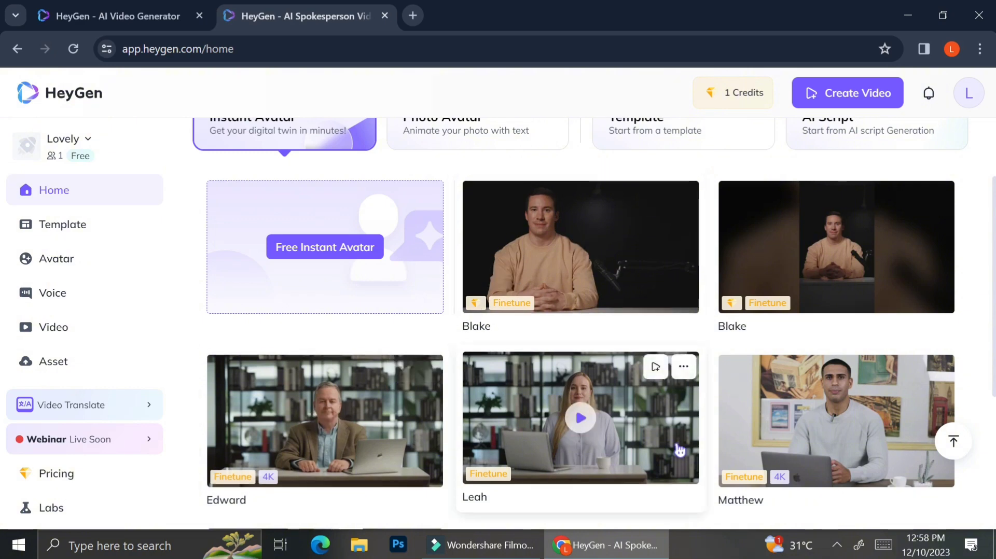
scroll(677, 443, "down", 2)
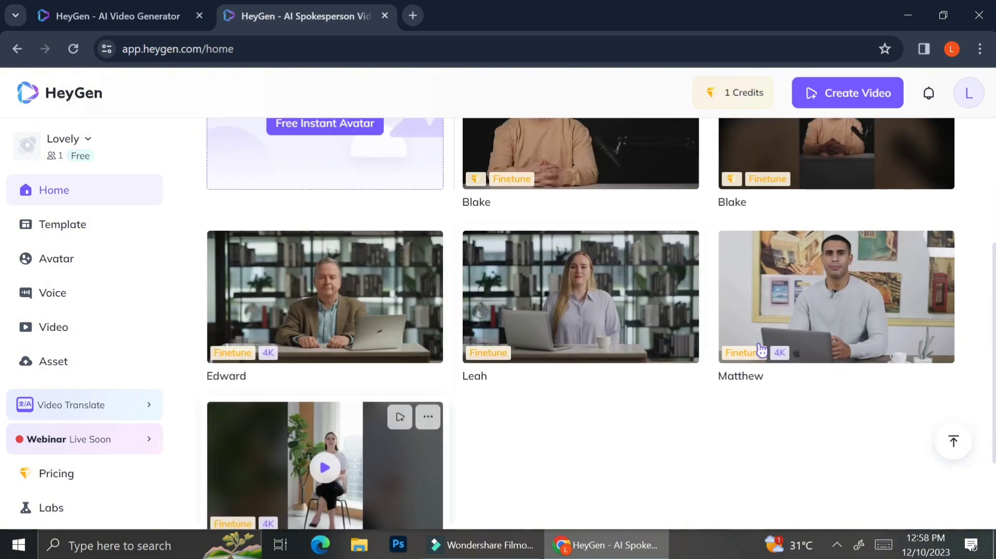
scroll(256, 206, "up", 3)
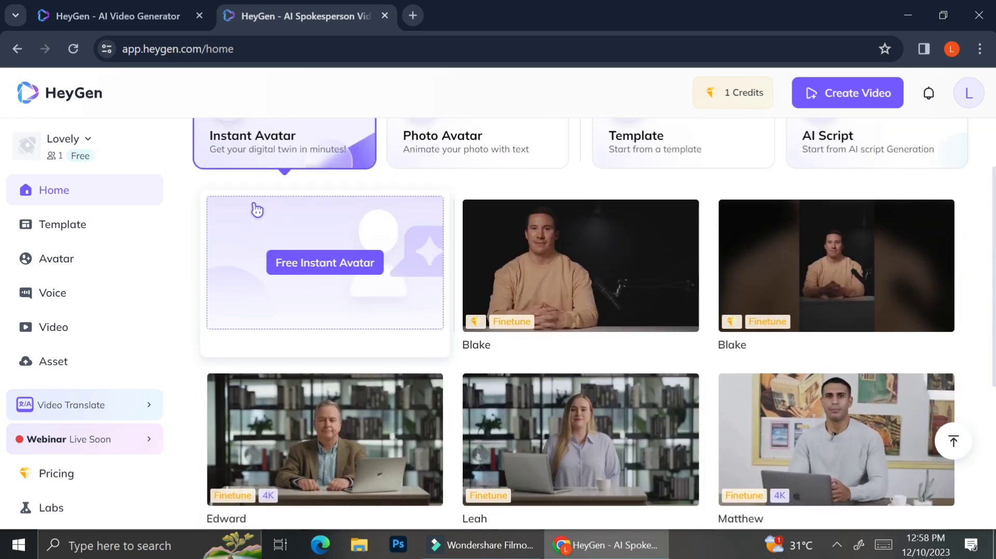
- Start creating a free instant avatar, pausing the intro video and continuing to the instruction stage
left_click(347, 267)
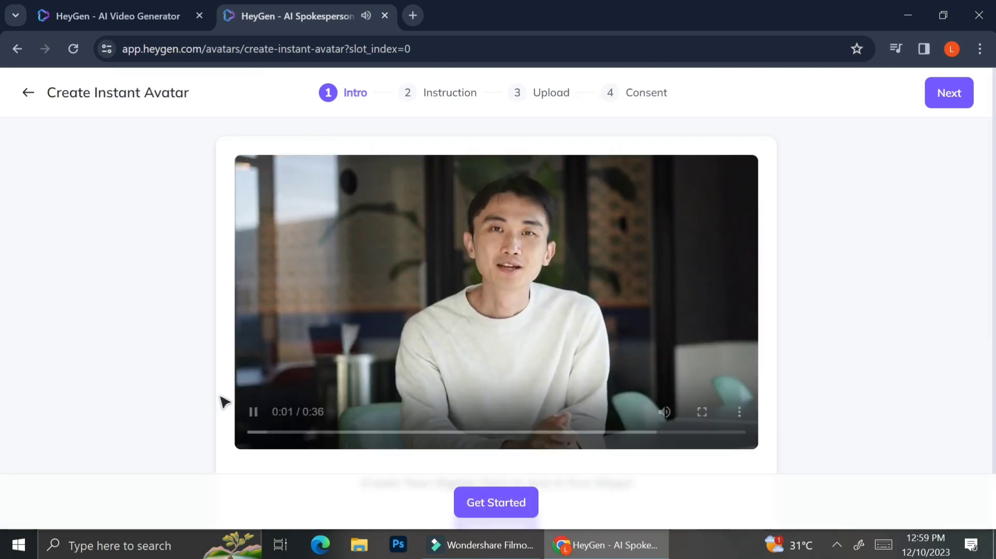
left_click(253, 415)
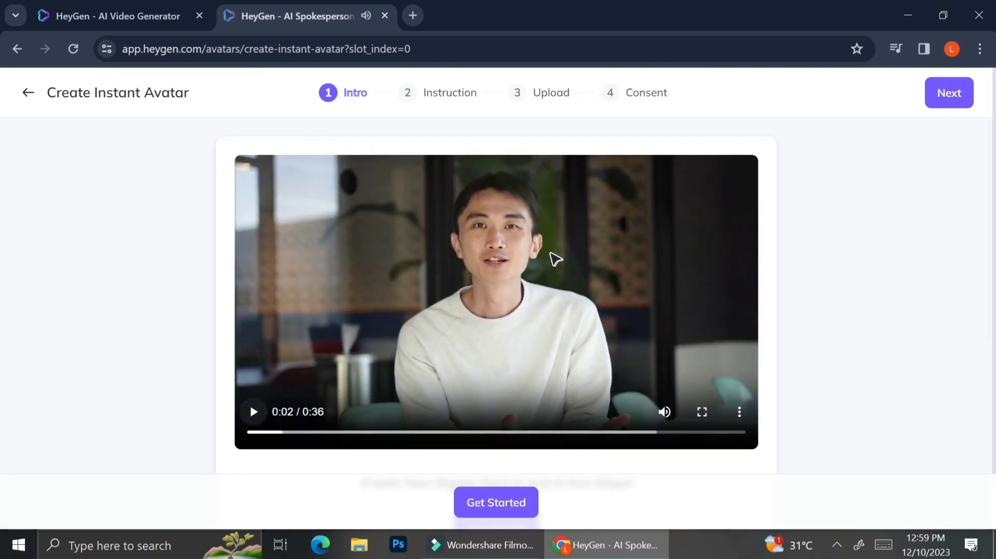
scroll(518, 394, "down", 1)
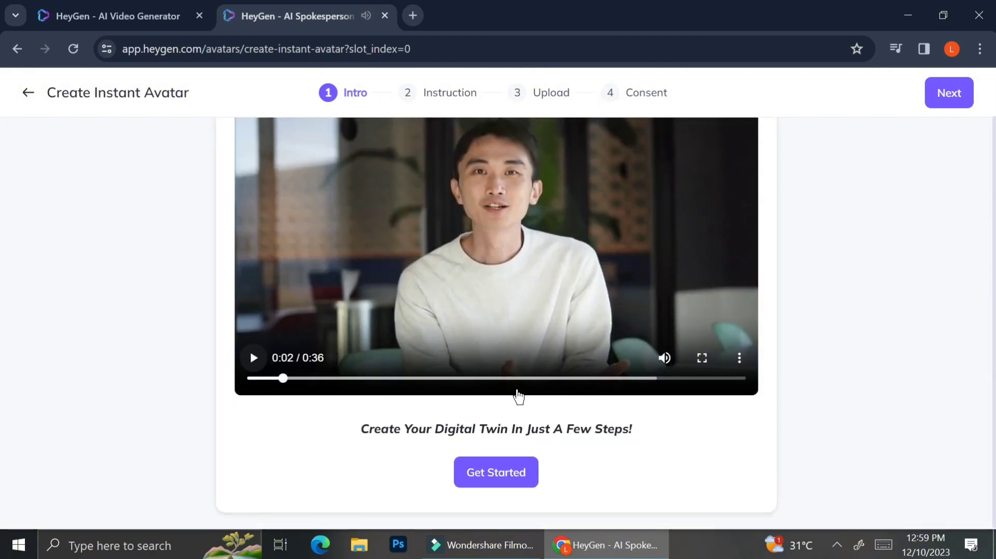
scroll(519, 394, "up", 1)
scroll(522, 395, "down", 1)
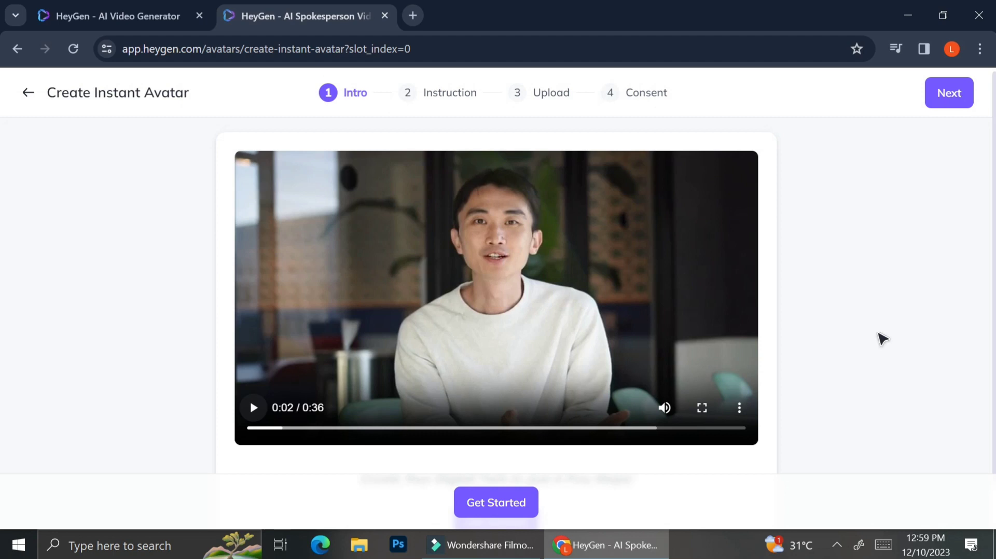
left_click(516, 503)
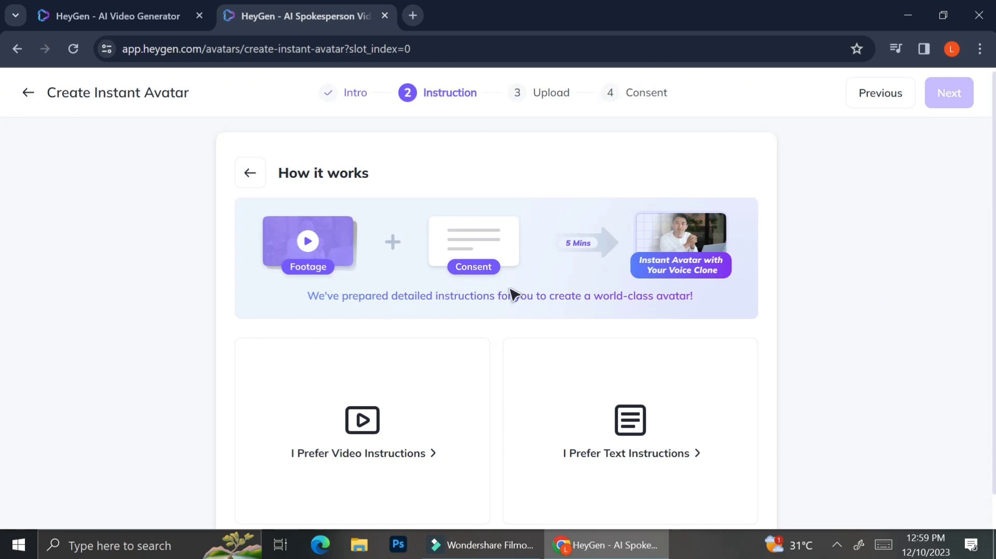
- Read the text instructions on recommended and discouraged filming practices, and continue to the footage upload stage
scroll(511, 293, "down", 1)
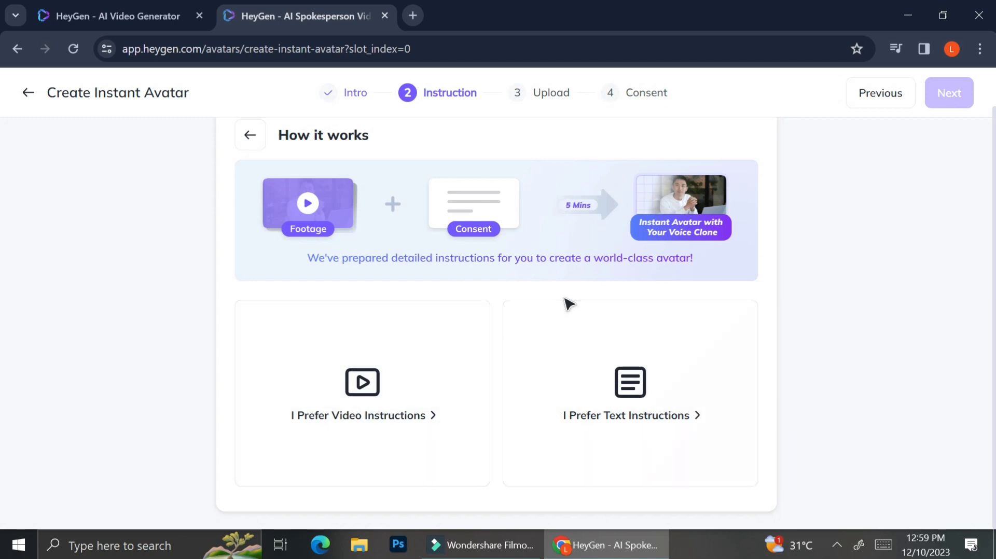
left_click(585, 341)
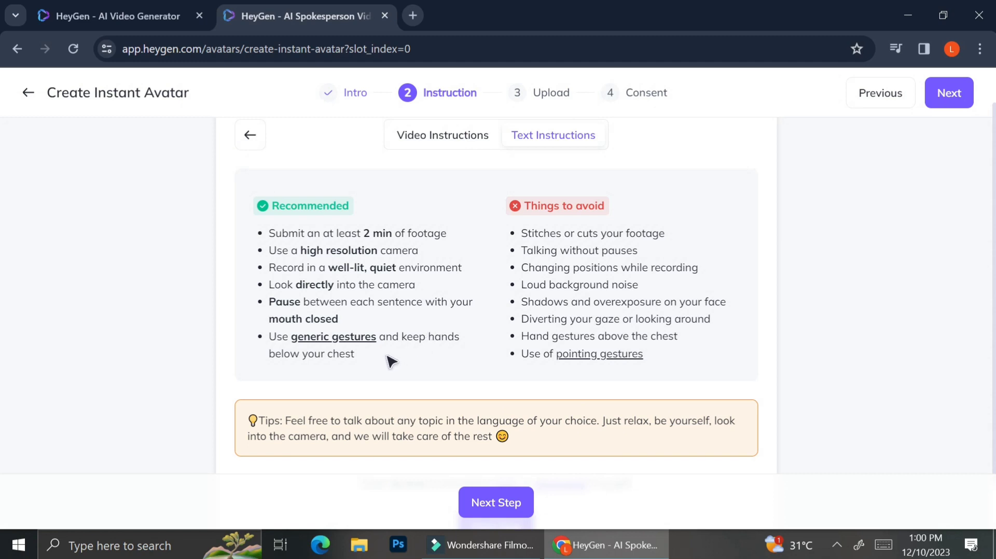
mouse_move(372, 351)
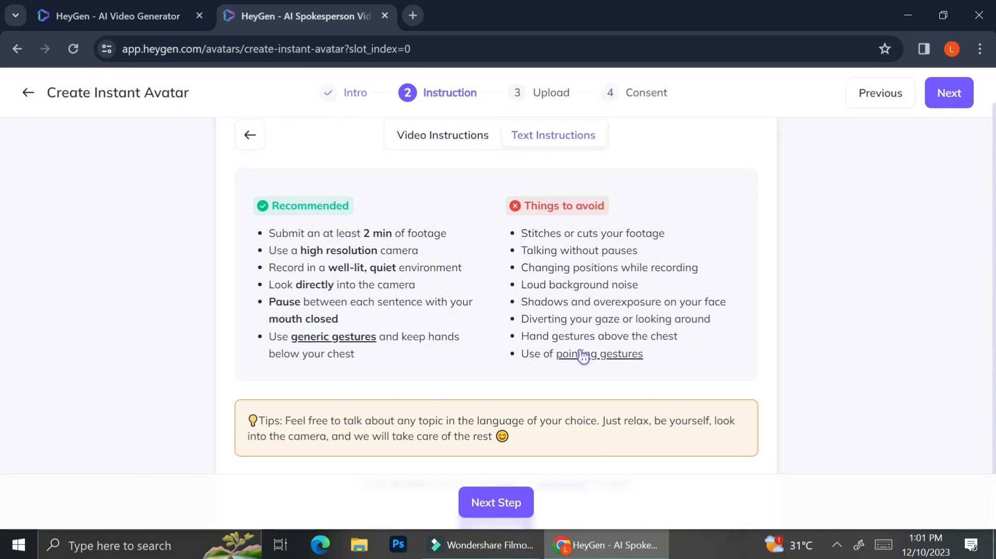
mouse_move(608, 354)
left_click_drag(355, 444, 467, 498)
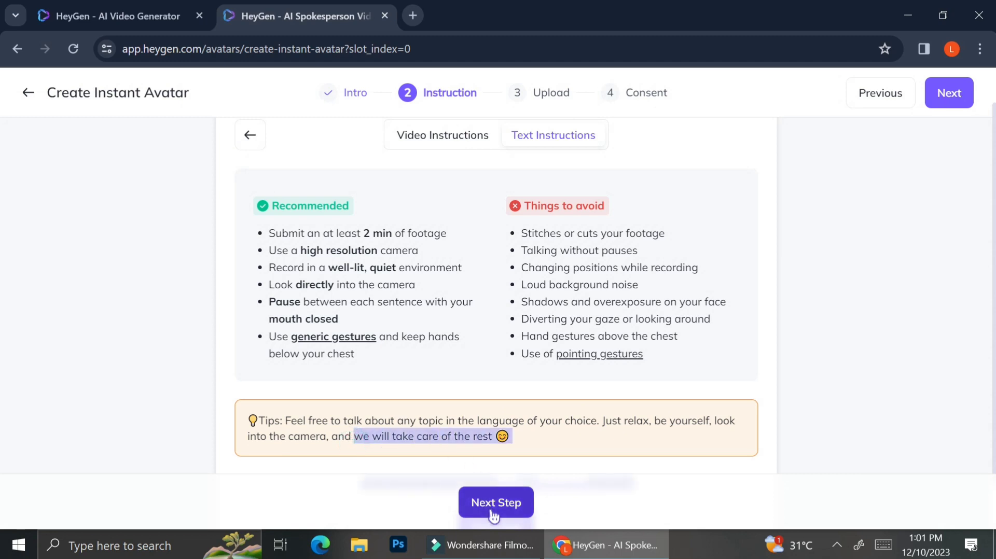
left_click(463, 513)
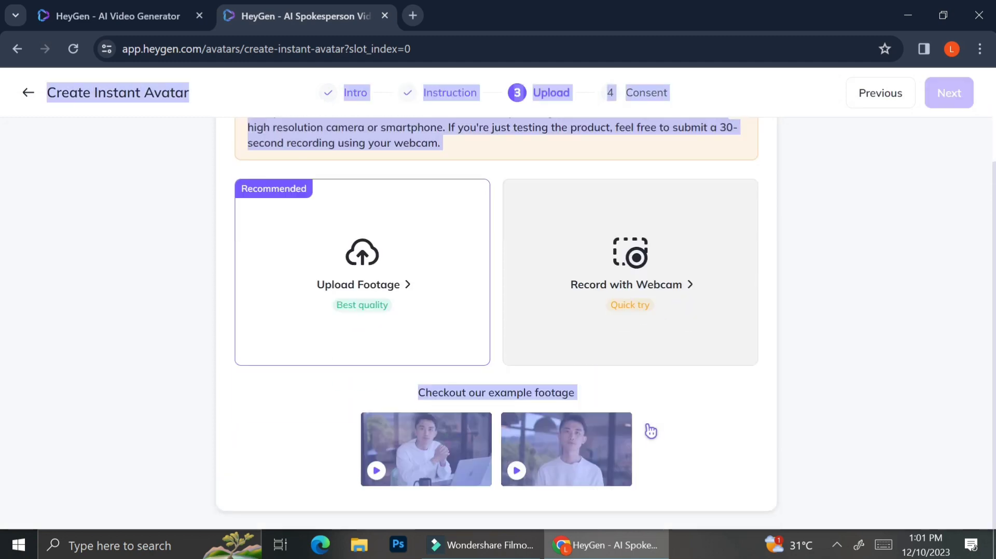
- Review the footage upload guidance and options, and preview both example footage videos
scroll(651, 423, "down", 2)
left_click(686, 427)
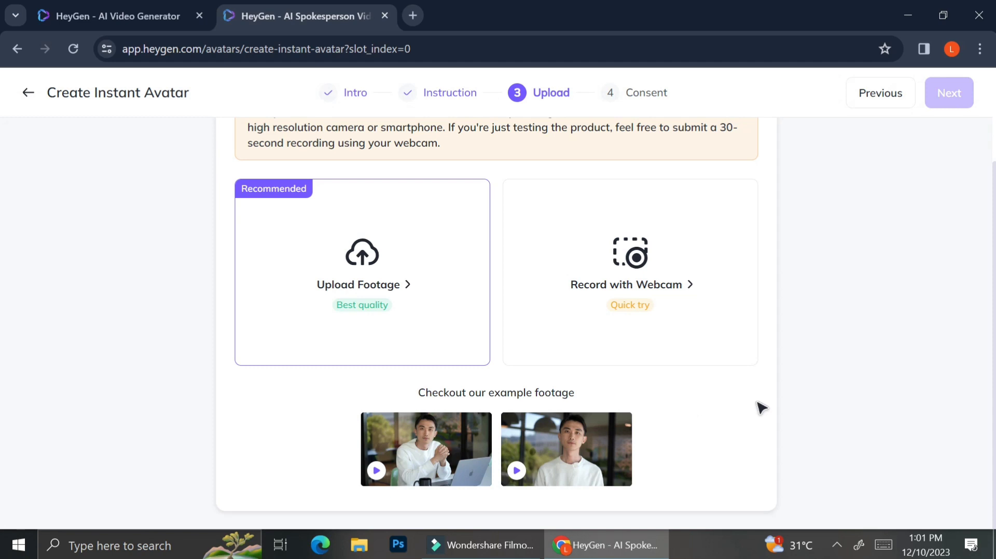
scroll(761, 408, "up", 2)
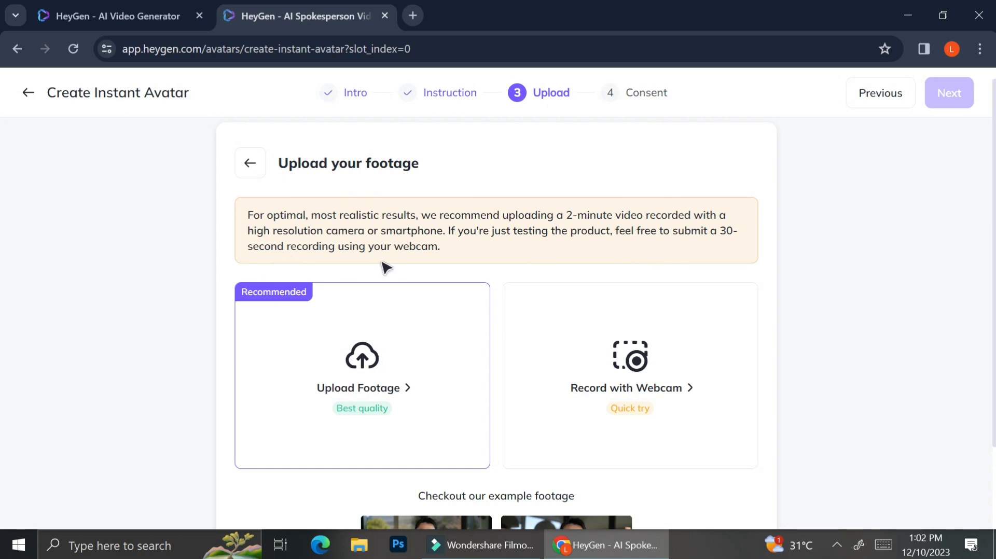
scroll(482, 274, "down", 2)
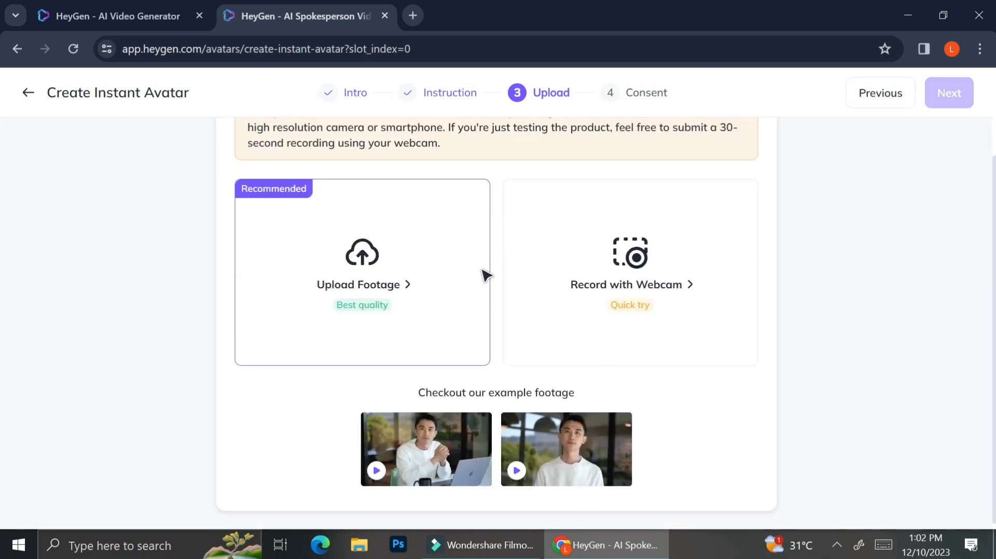
left_click(440, 471)
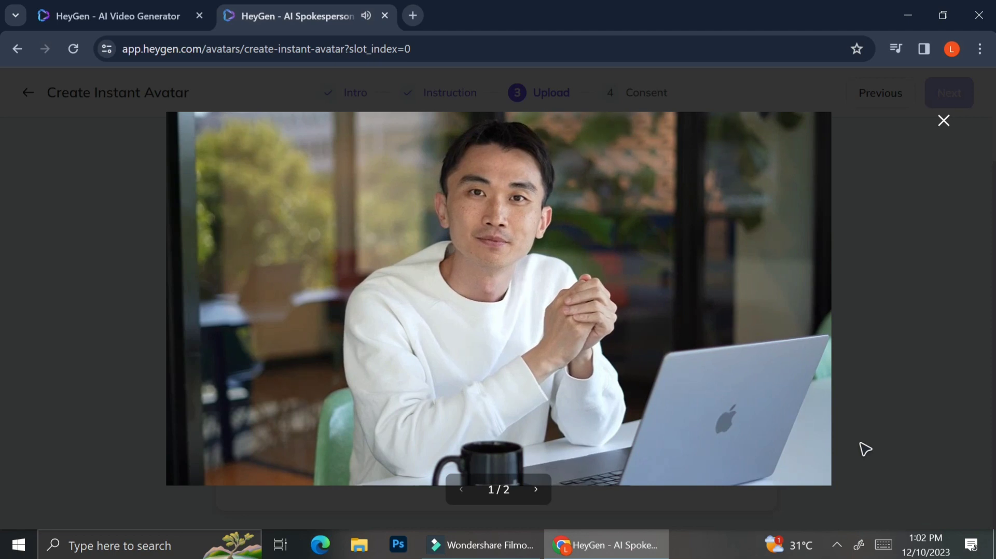
left_click(536, 490)
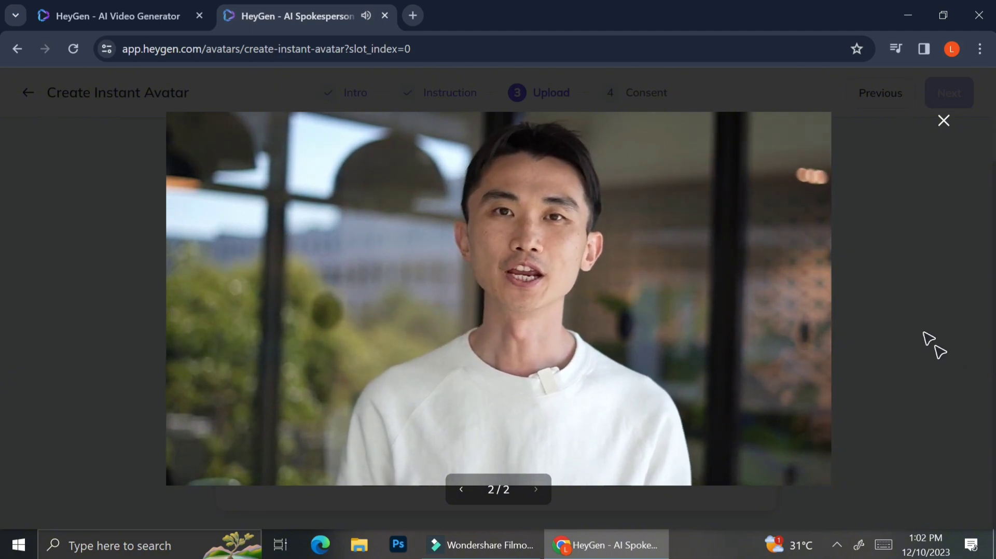
left_click(943, 132)
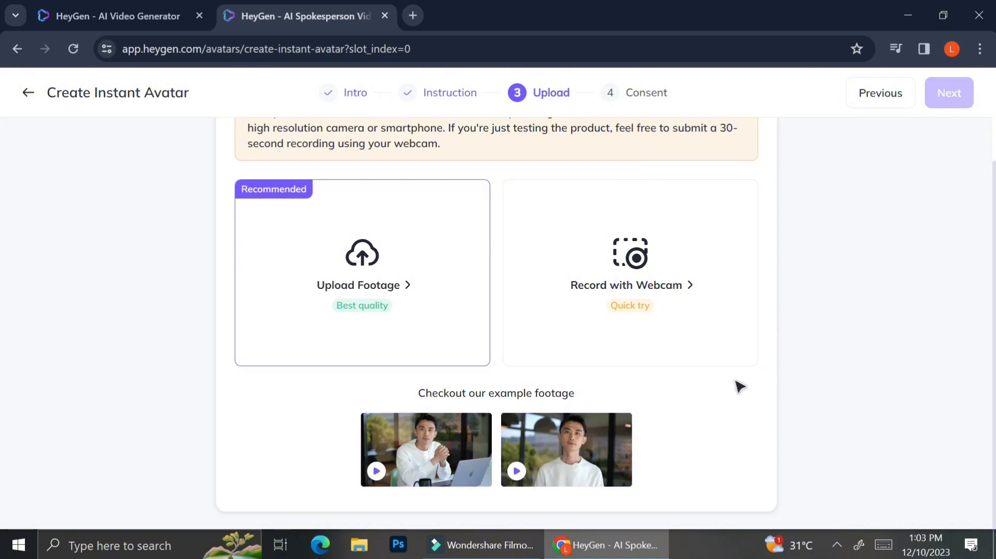
scroll(736, 387, "up", 2)
scroll(737, 388, "down", 2)
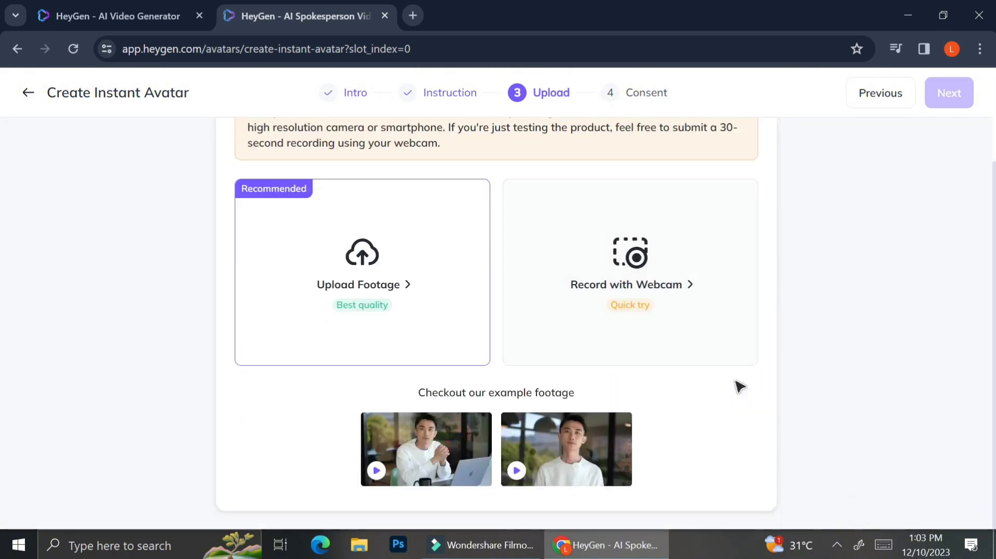
scroll(738, 385, "up", 3)
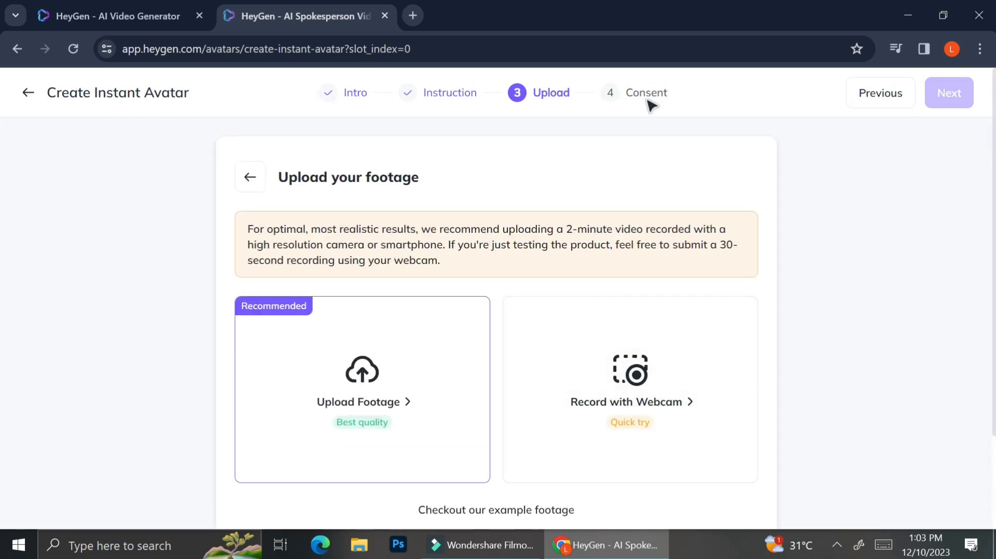
- Choose footage upload for the avatar and upload a local video file from the Downloads folder
left_click(413, 350)
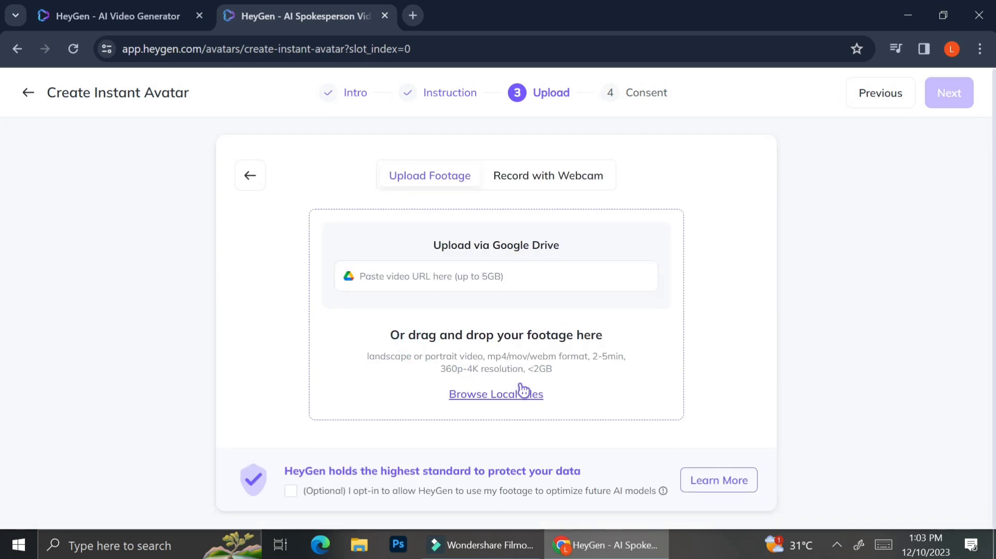
left_click(521, 402)
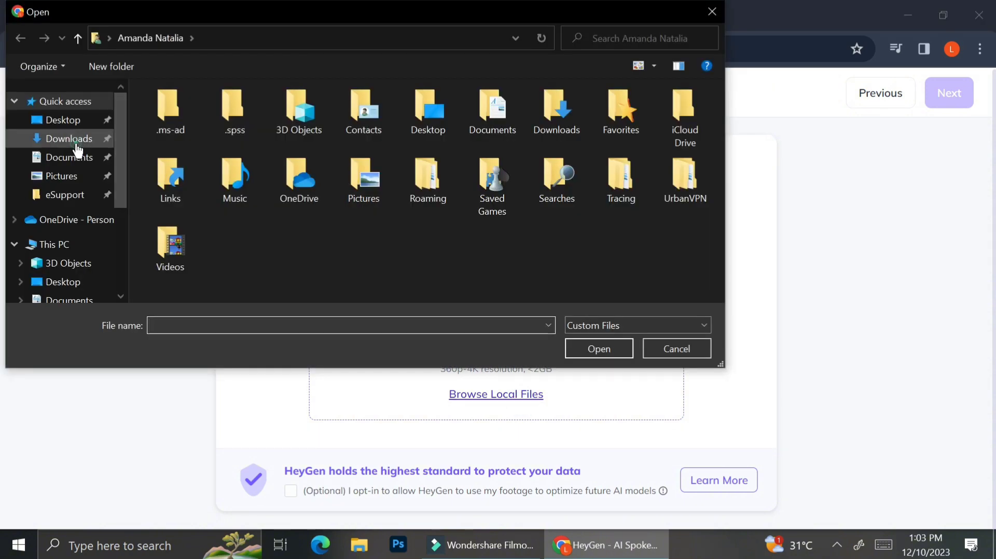
left_click(68, 136)
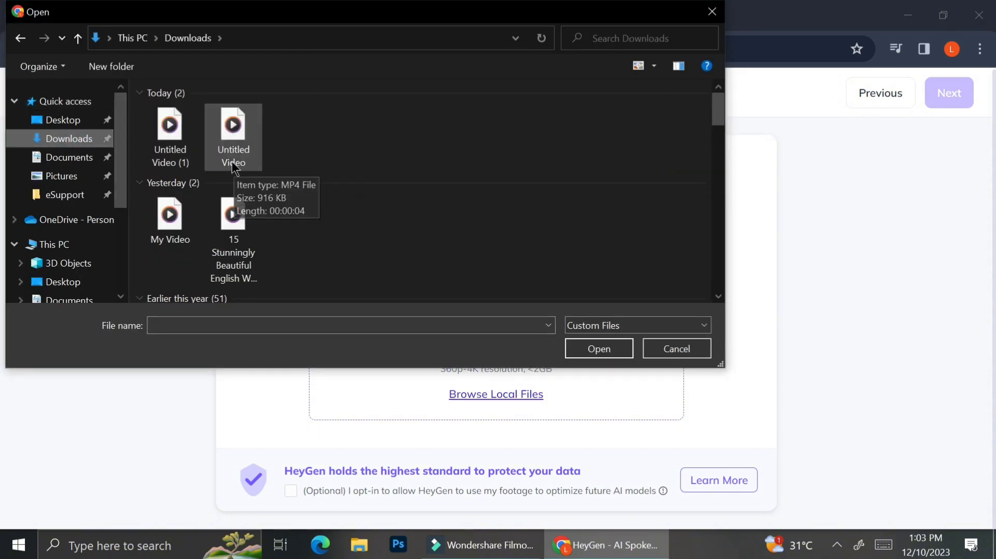
double_click(232, 137)
left_click(516, 395)
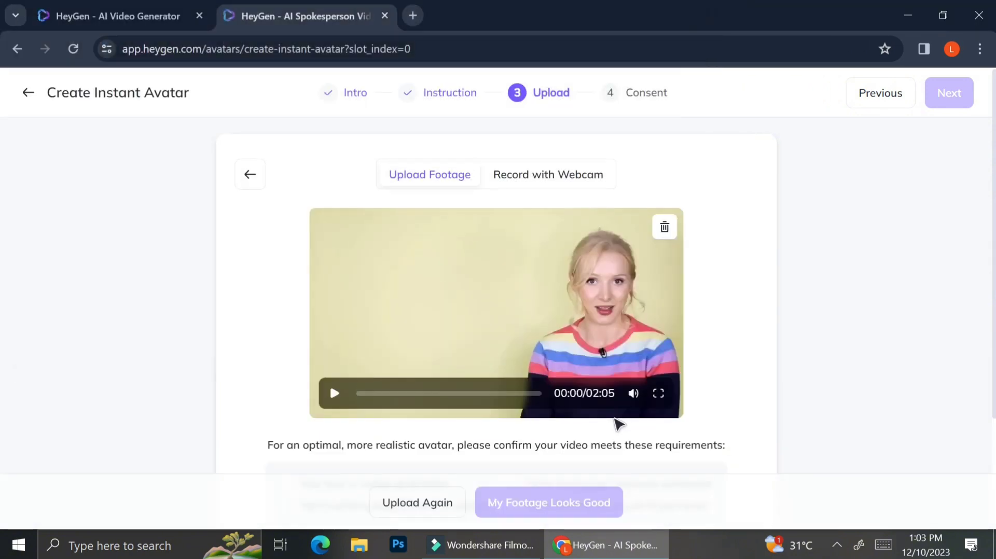
scroll(618, 422, "down", 3)
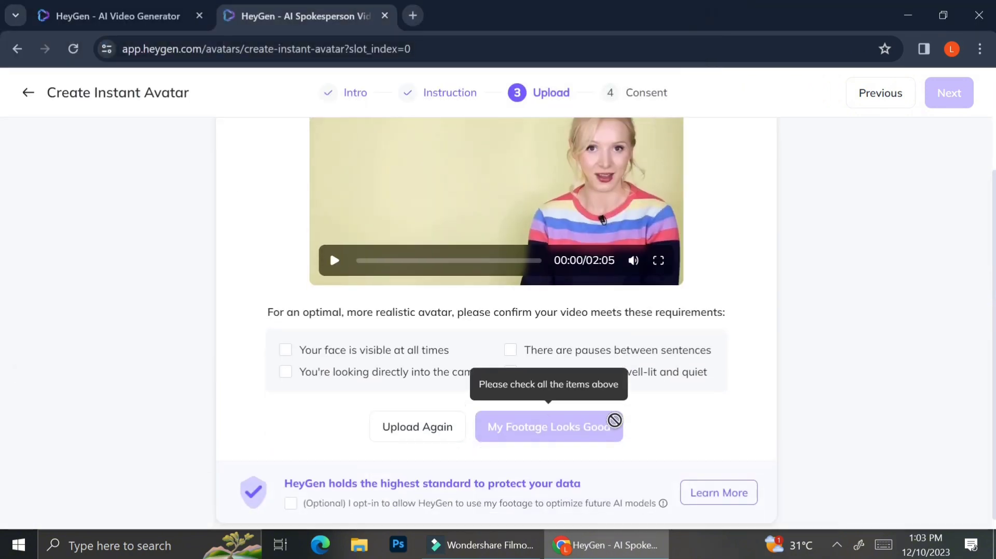
scroll(649, 410, "up", 1)
scroll(828, 358, "up", 1)
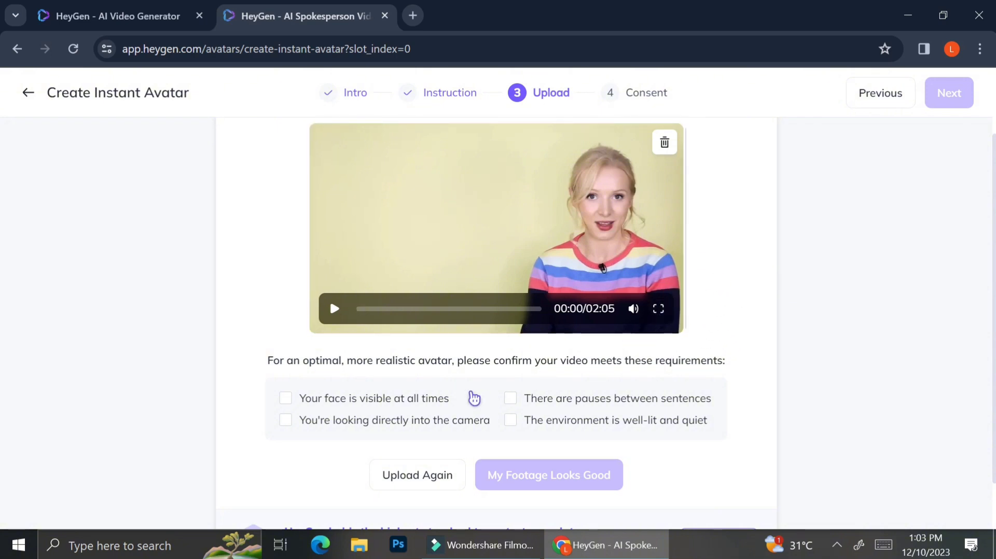
- Confirm all four footage requirements: visible face, direct look into the camera, pauses between sentences, and a well-lit, quiet environment
left_click(305, 403)
left_click(289, 421)
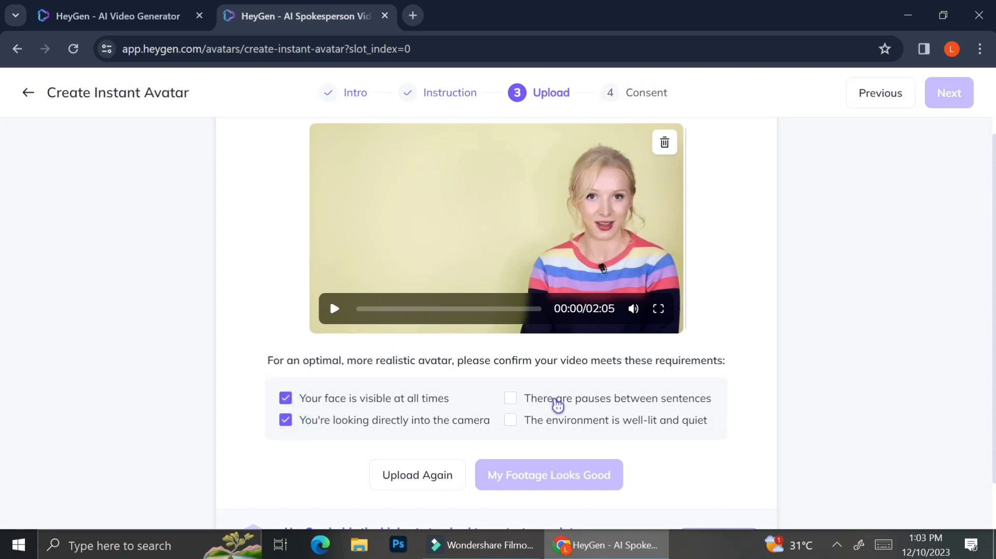
left_click(512, 402)
left_click(513, 423)
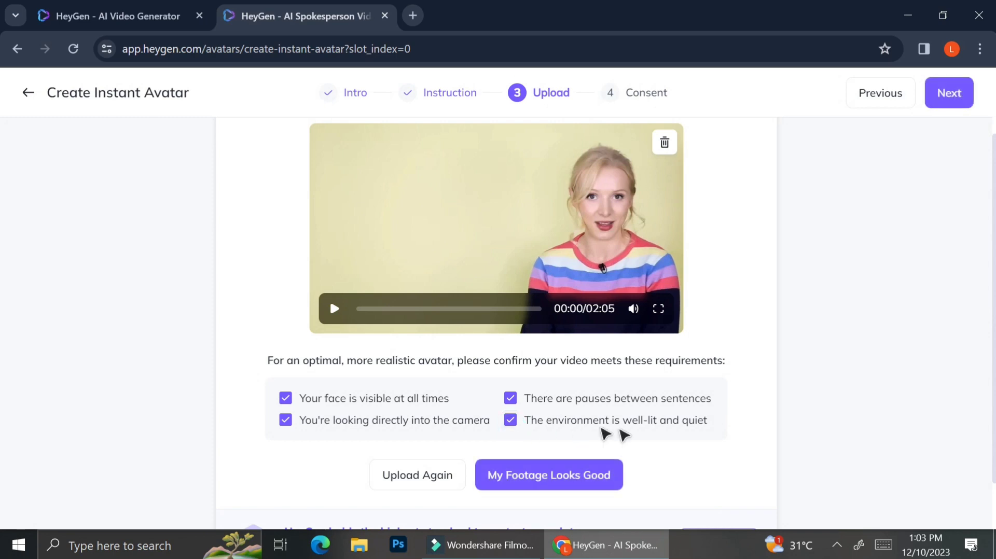
scroll(741, 416, "down", 1)
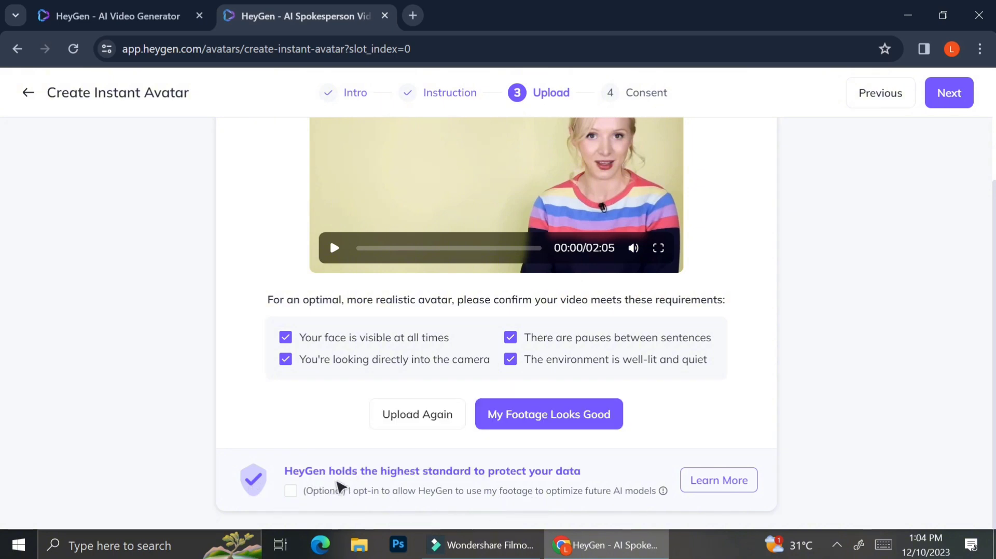
mouse_move(338, 494)
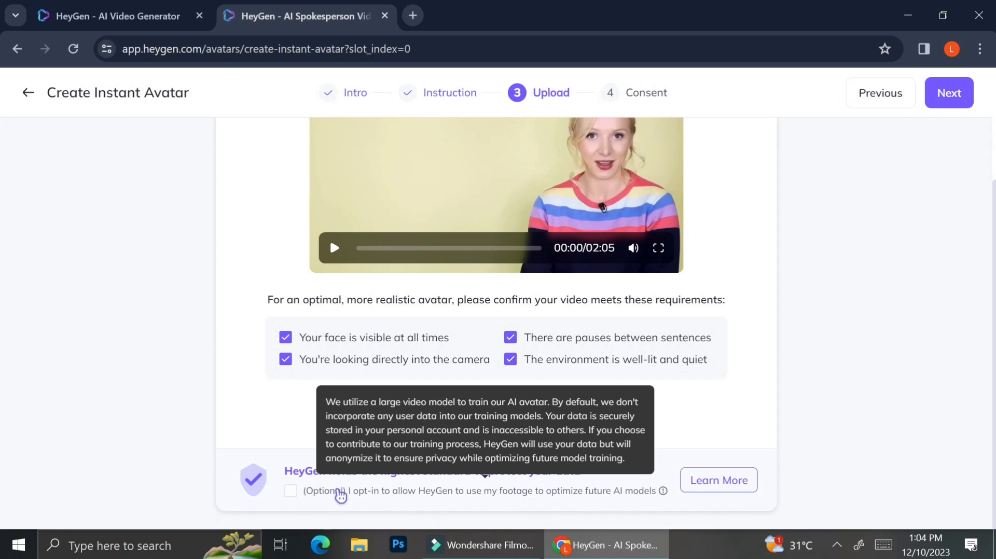
- Return to the home page and browse the available photo avatars
left_click(594, 420)
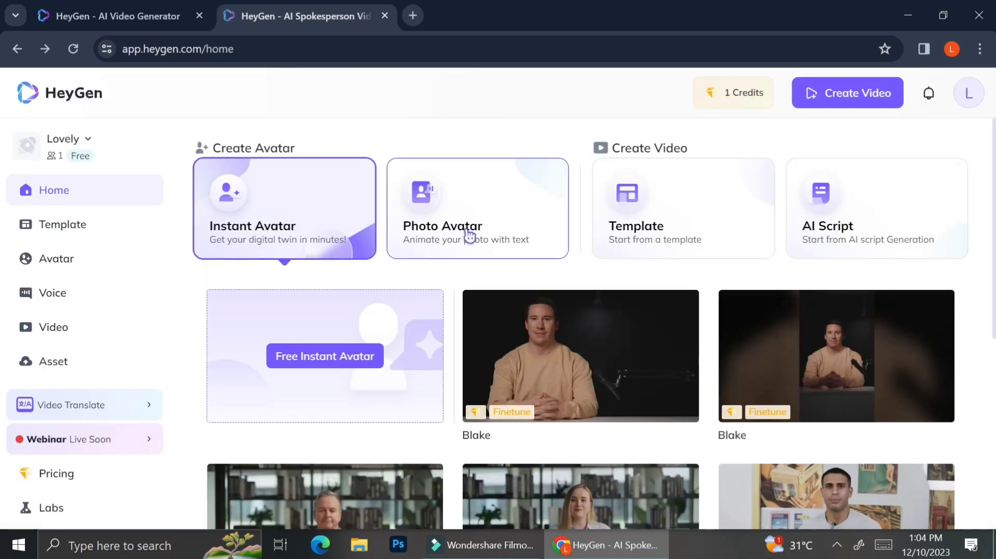
left_click(470, 235)
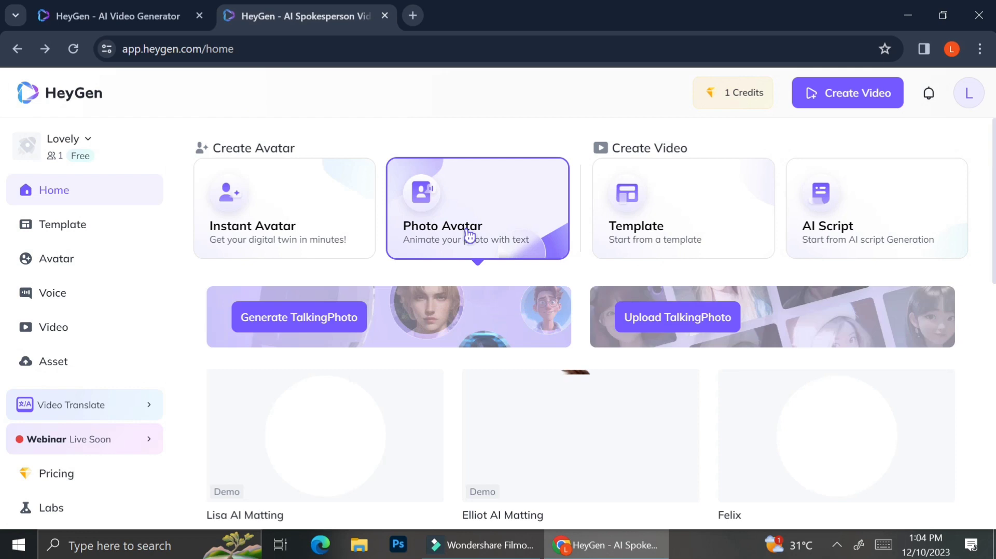
scroll(483, 314, "down", 3)
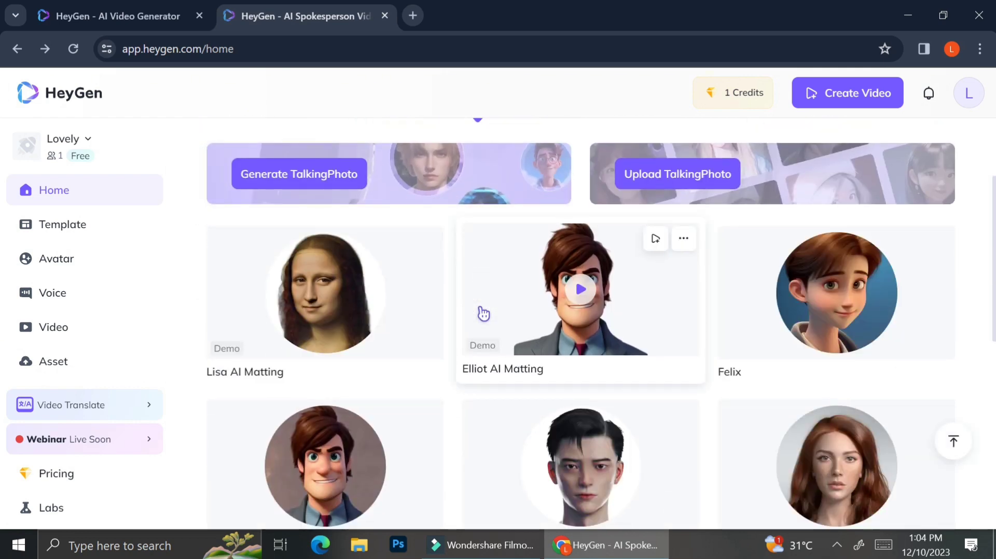
scroll(645, 389, "down", 3)
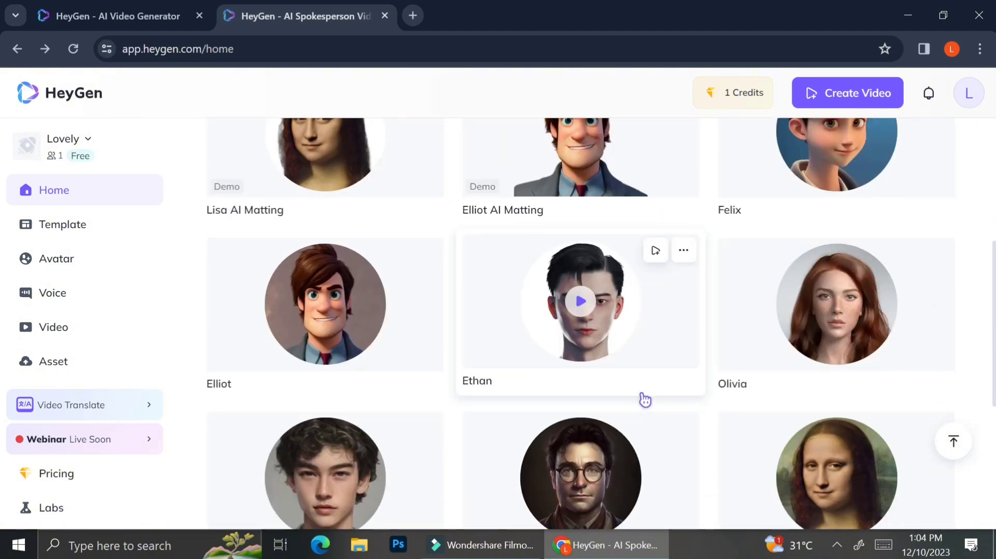
scroll(645, 400, "up", 3)
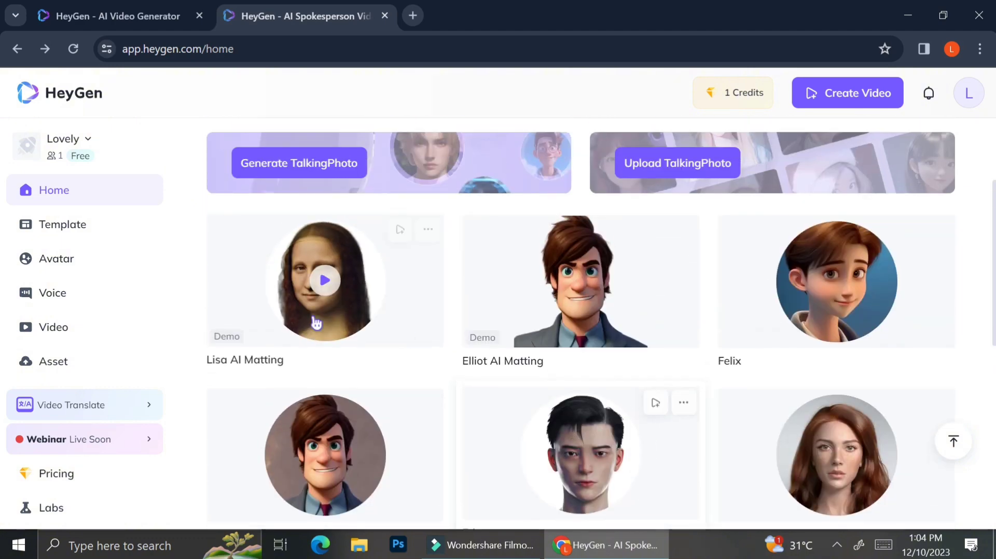
- Preview the Lisa AI Matting photo avatar with its video orientation options, and close the preview
left_click(335, 285)
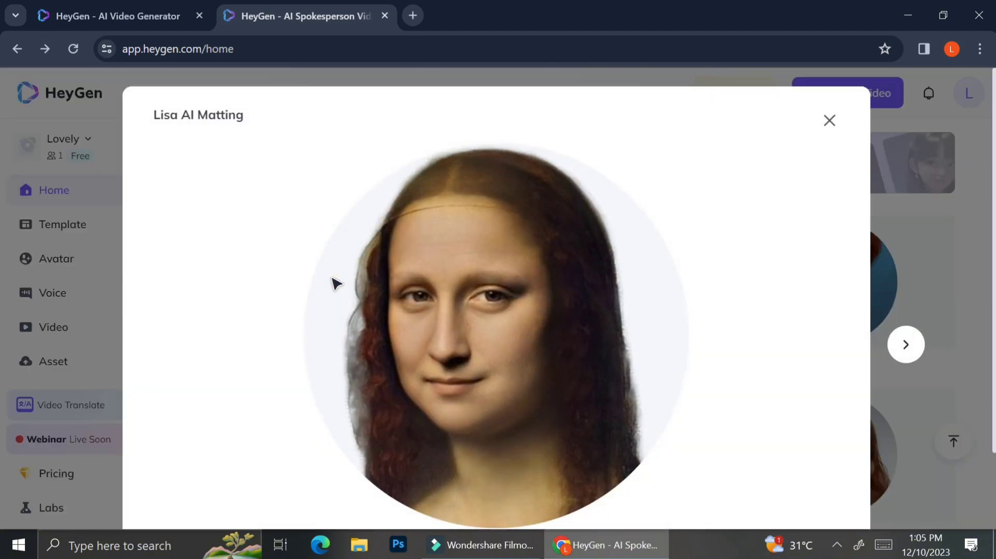
scroll(569, 373, "down", 3)
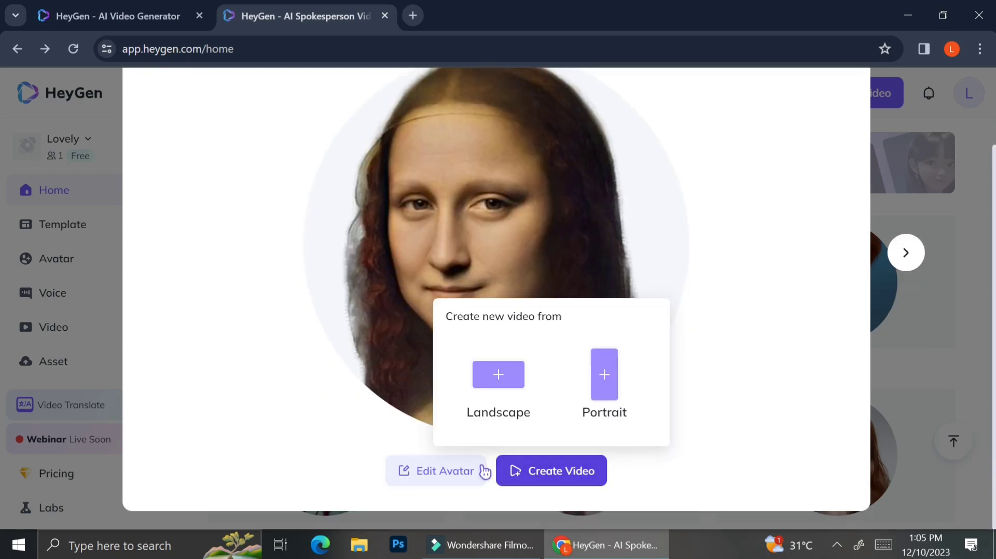
scroll(612, 283, "up", 3)
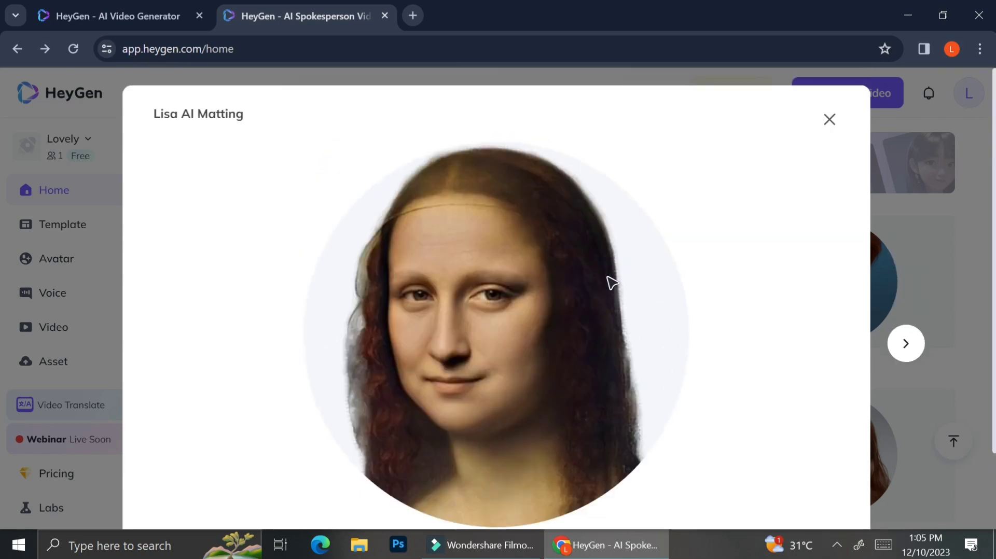
left_click(830, 118)
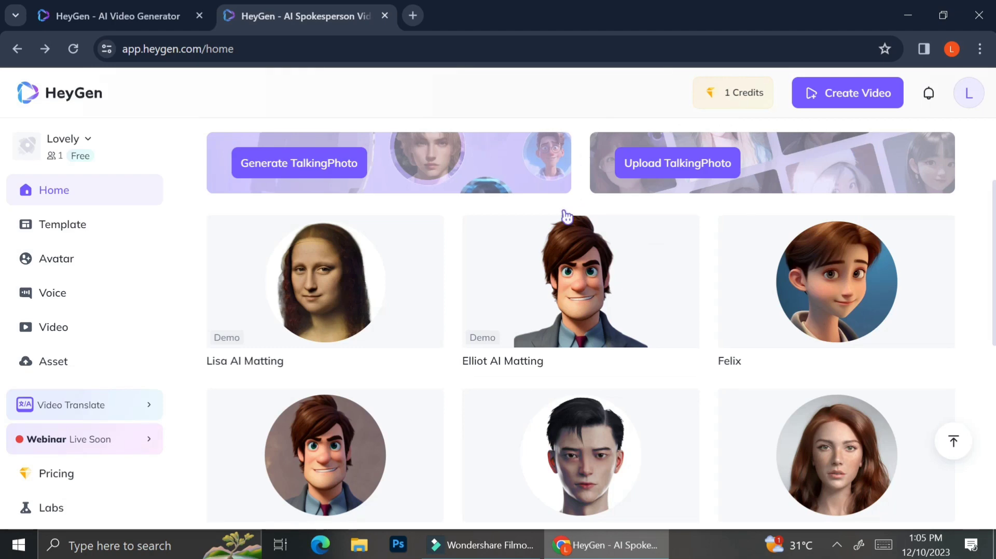
scroll(564, 217, "up", 3)
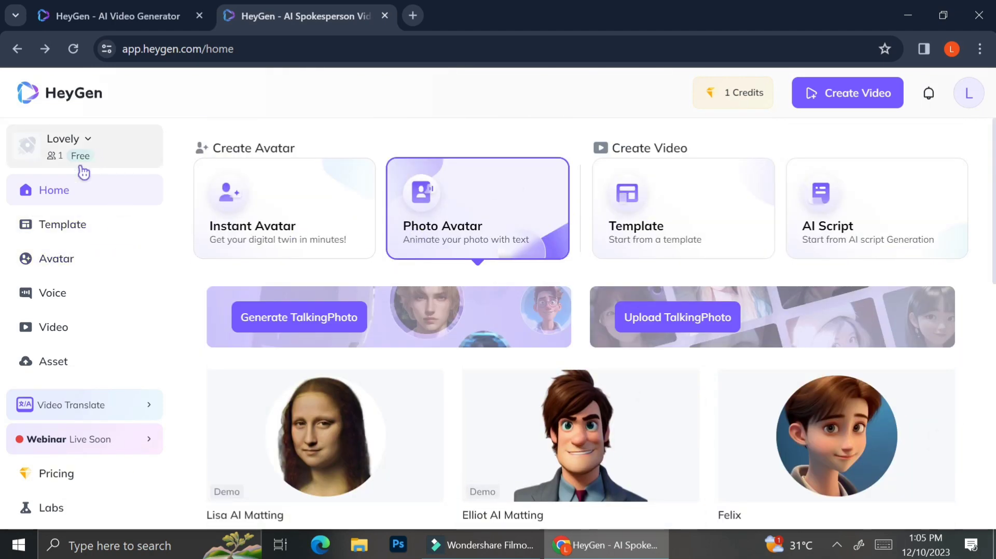
- Open the template library and look through the landscape public templates for all use cases
left_click(55, 225)
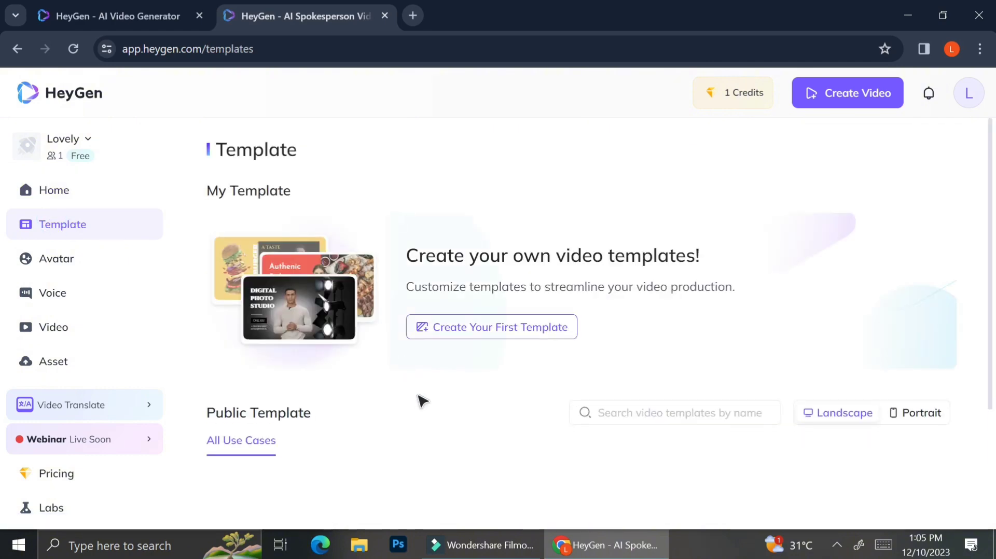
scroll(423, 401, "down", 3)
scroll(422, 403, "down", 1)
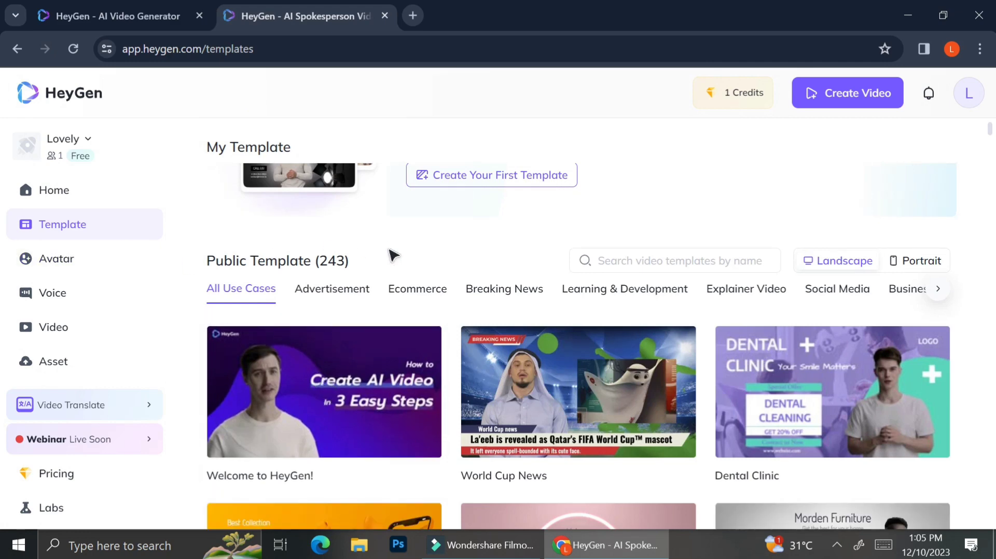
scroll(535, 426, "down", 6)
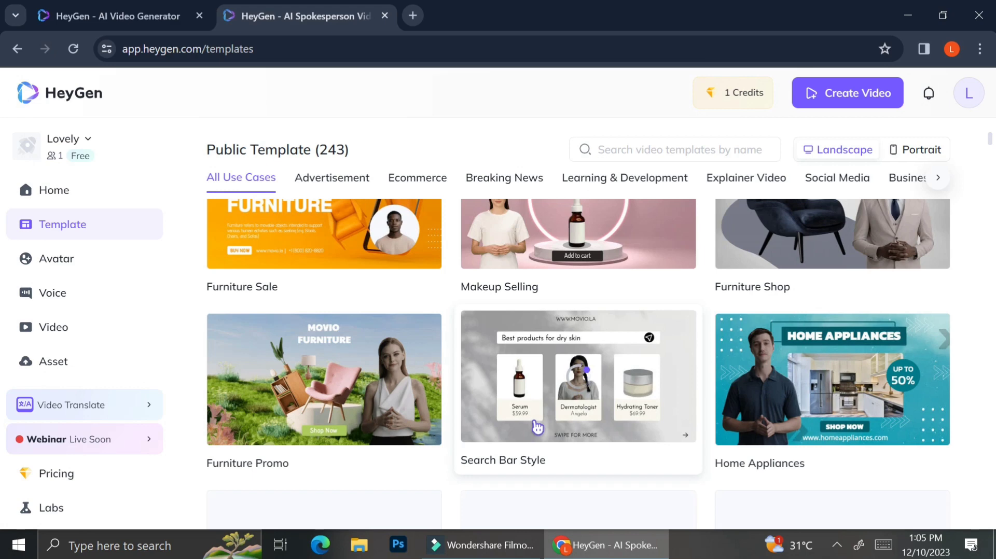
scroll(608, 351, "down", 3)
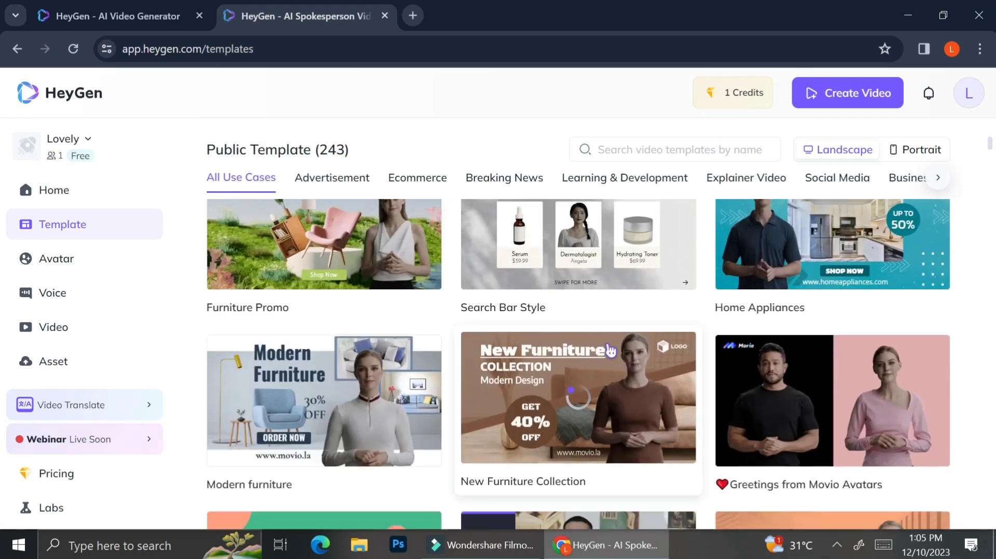
scroll(577, 388, "down", 2)
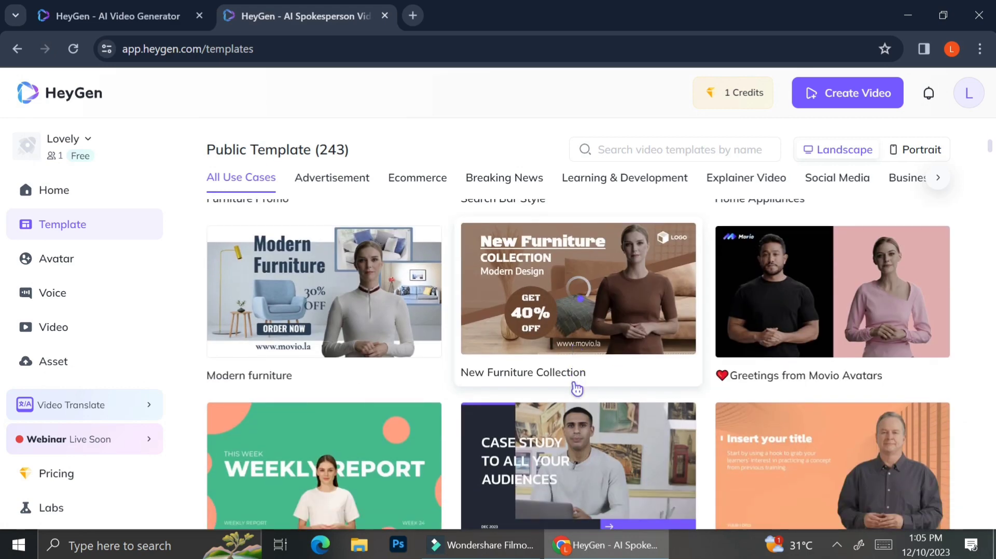
scroll(577, 388, "down", 3)
scroll(577, 389, "up", 7)
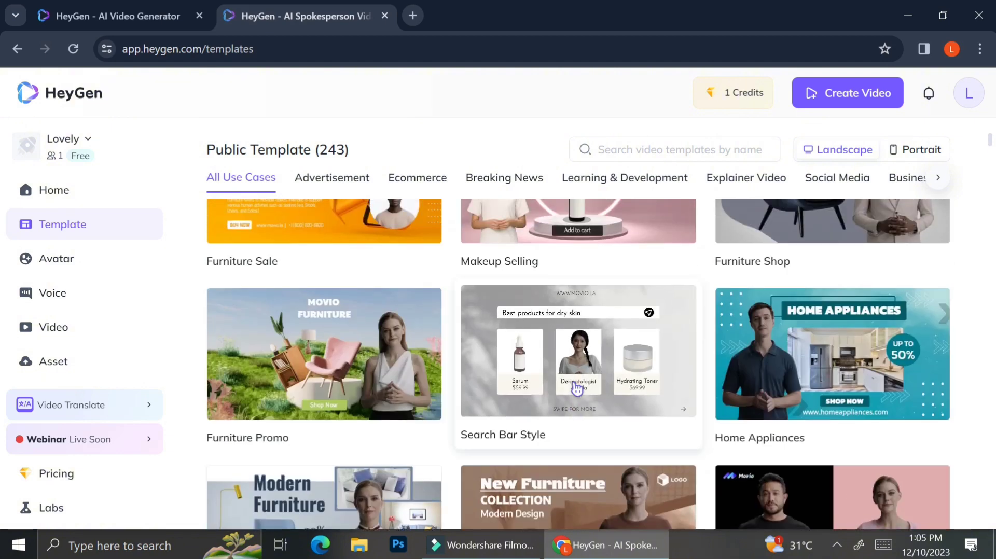
scroll(577, 388, "up", 2)
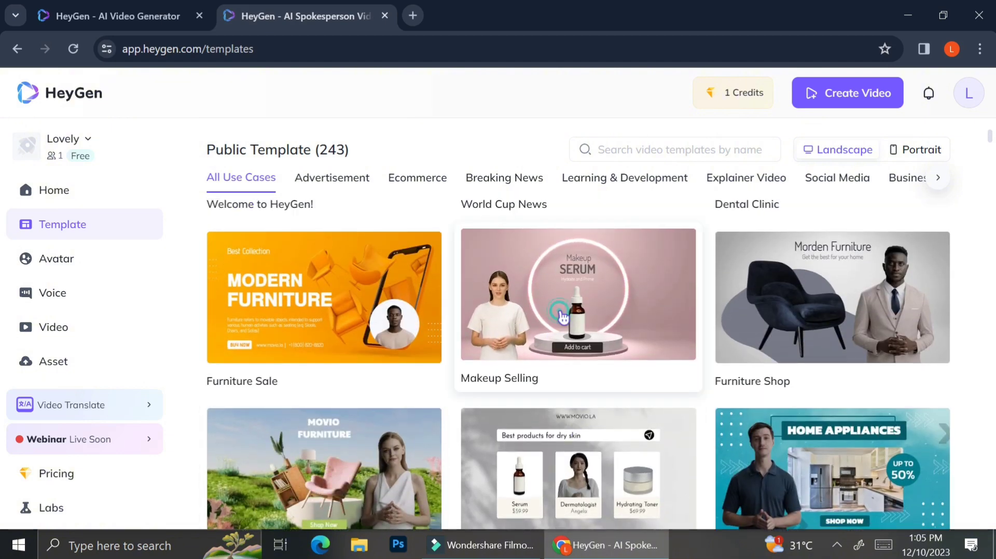
- Preview the Makeup Selling template and use it for a new video
left_click(563, 317)
scroll(507, 370, "down", 1)
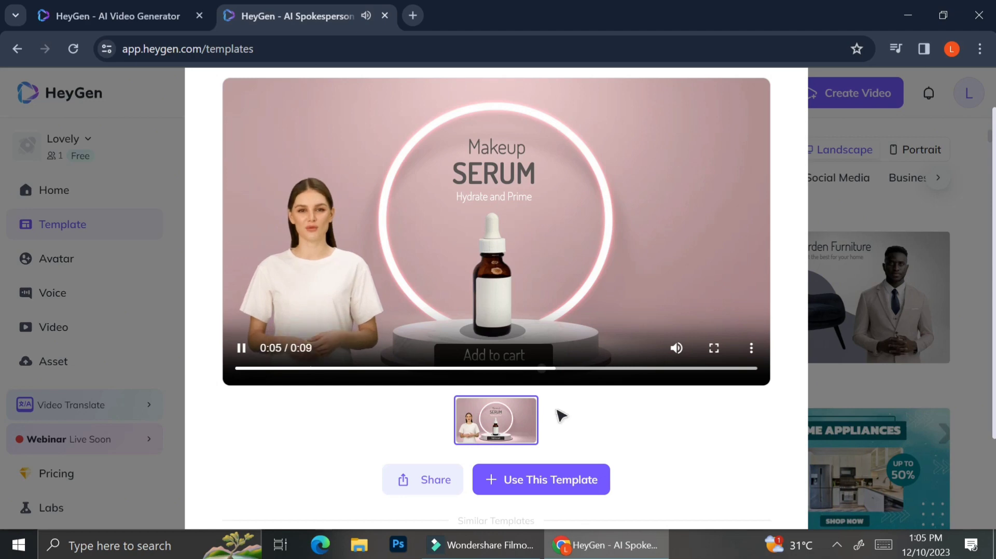
left_click(510, 491)
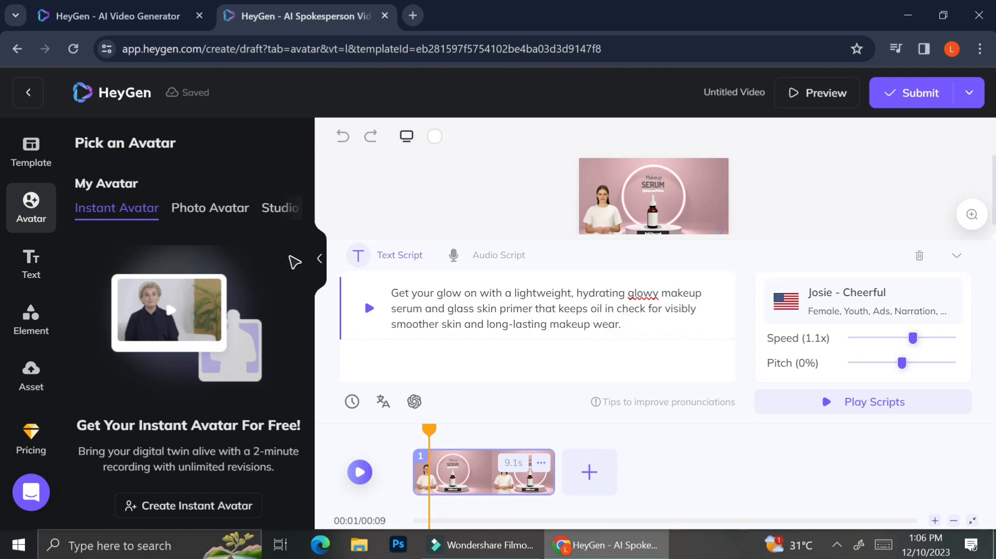
- Browse the studio avatars and try the blue-shirted Edward and Leah in Black Suit in the makeup serum scene
left_click(323, 259)
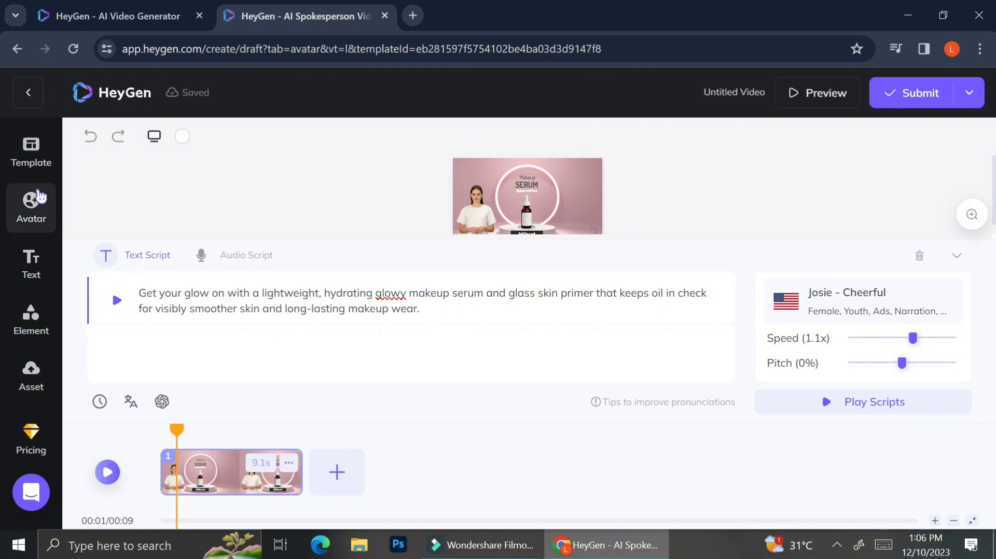
left_click(37, 197)
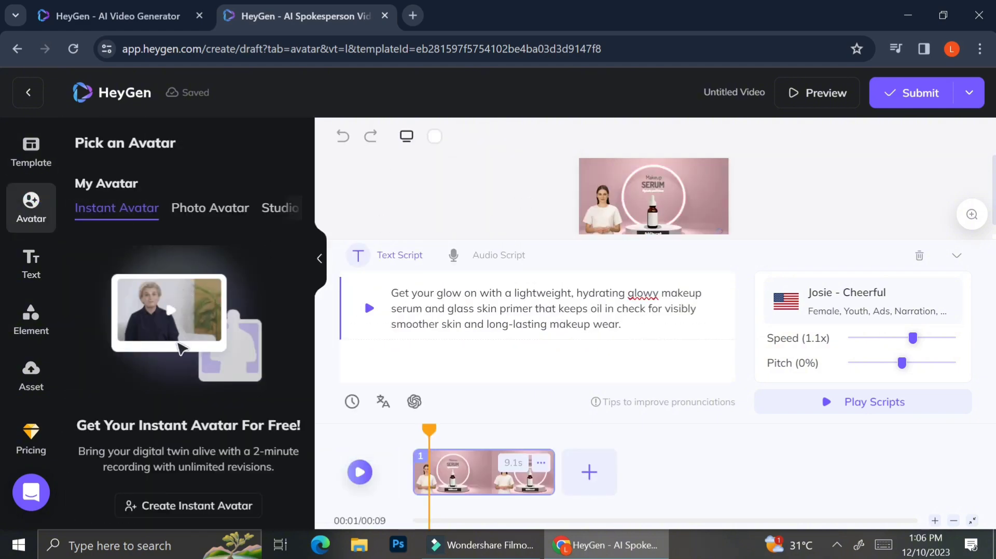
scroll(179, 348, "down", 8)
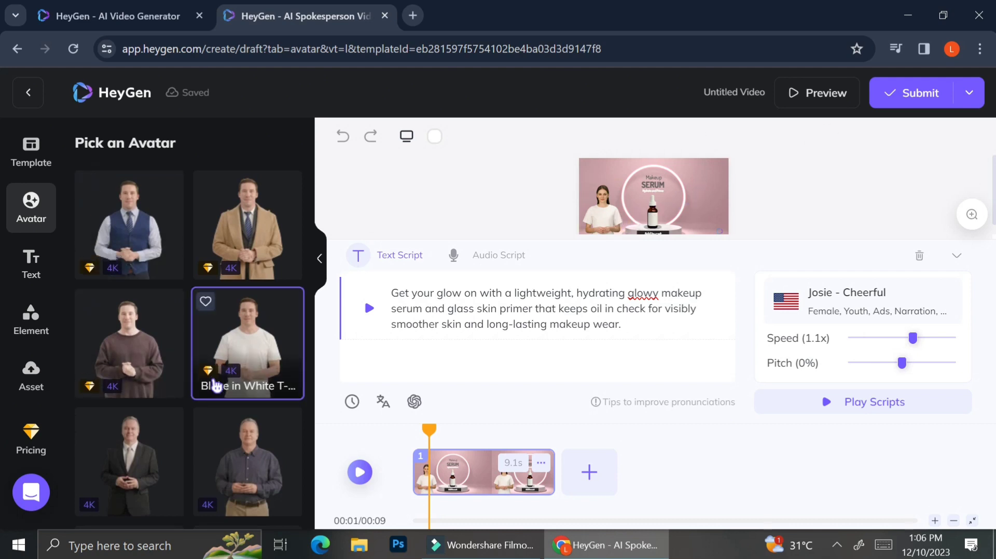
scroll(215, 384, "down", 2)
left_click(240, 362)
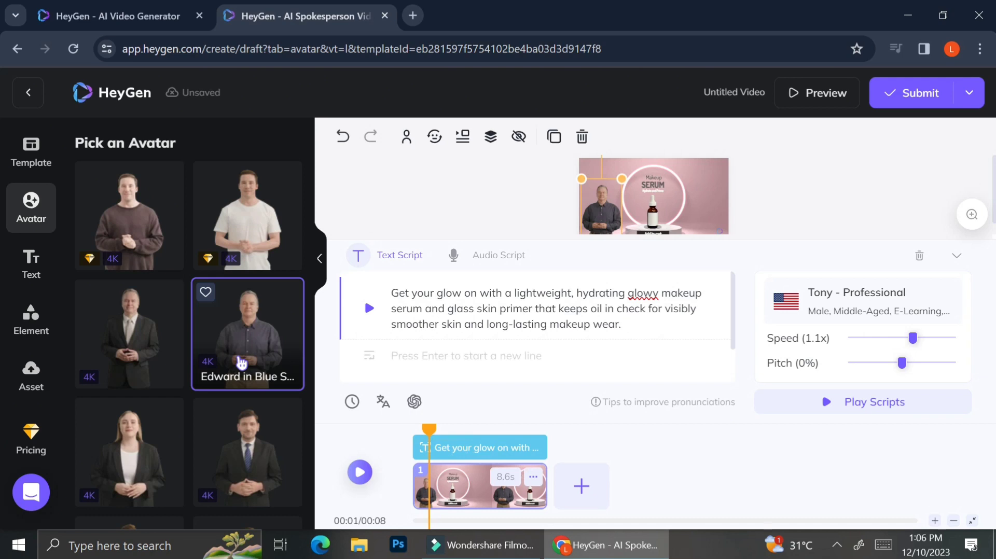
left_click(166, 428)
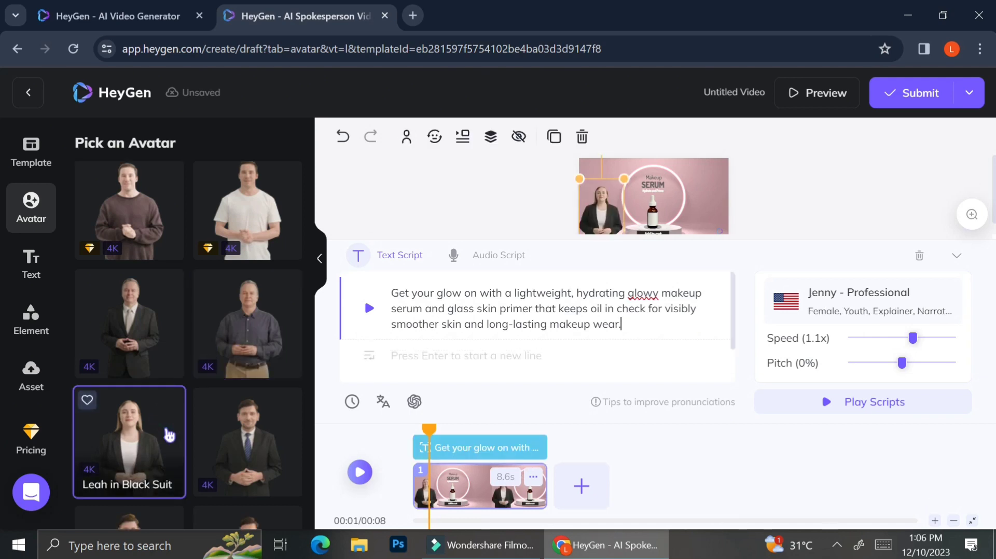
- Try Vera in Suit in the scene, and set the scene's avatar to Monica in Dress
scroll(169, 435, "down", 3)
scroll(169, 435, "down", 4)
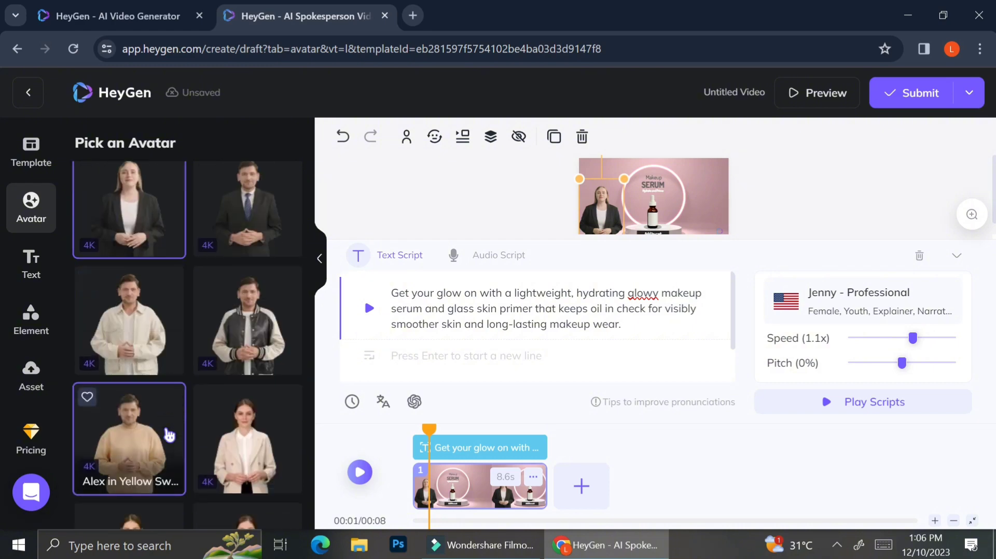
left_click(251, 367)
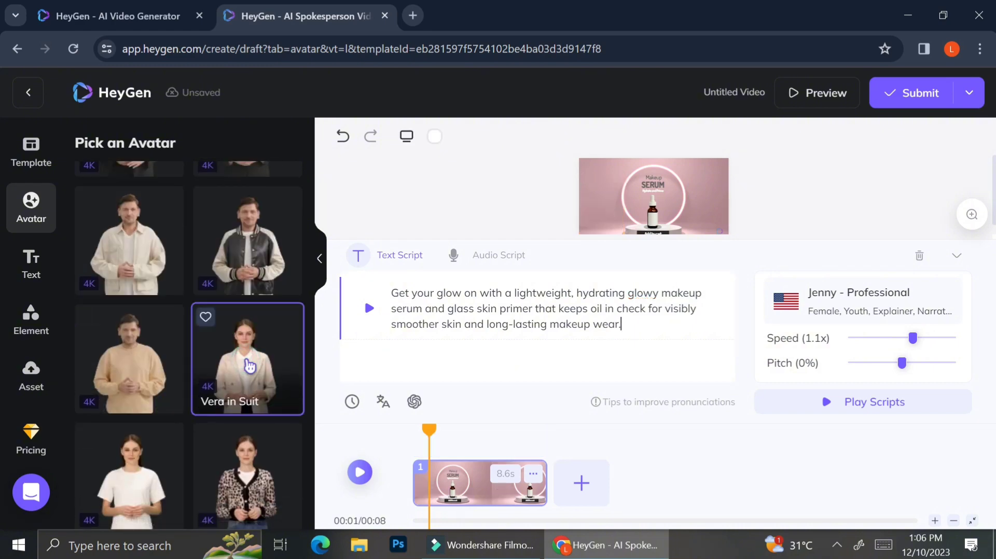
scroll(250, 367, "down", 5)
scroll(250, 367, "down", 3)
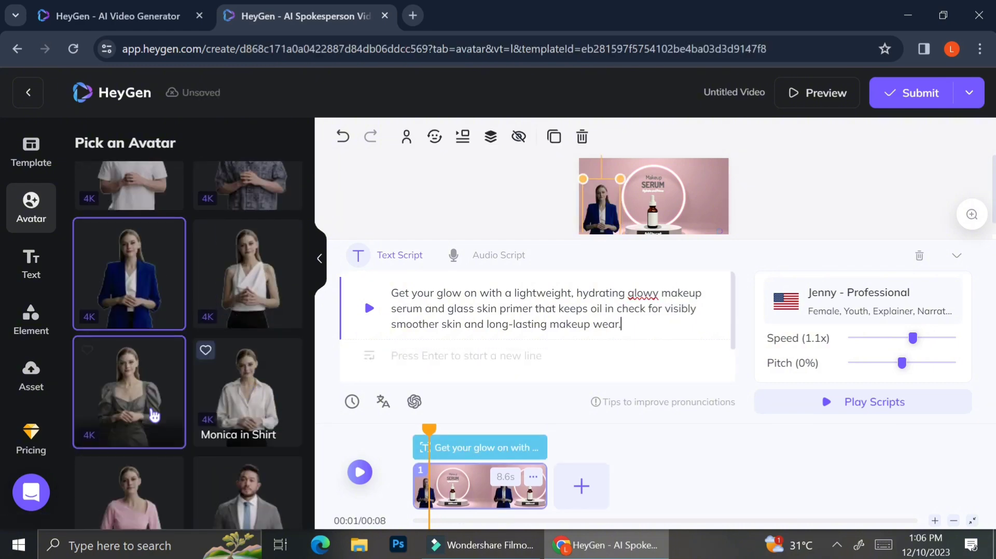
left_click(151, 404)
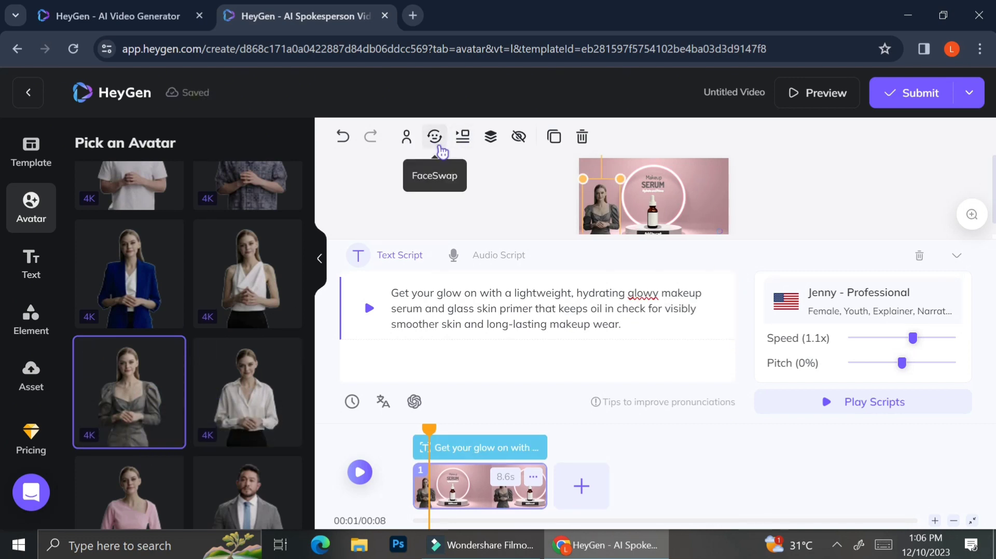
- Apply FaceSwap to the avatar with the demo face of the red-lipped woman, and collapse the script editor
left_click(436, 140)
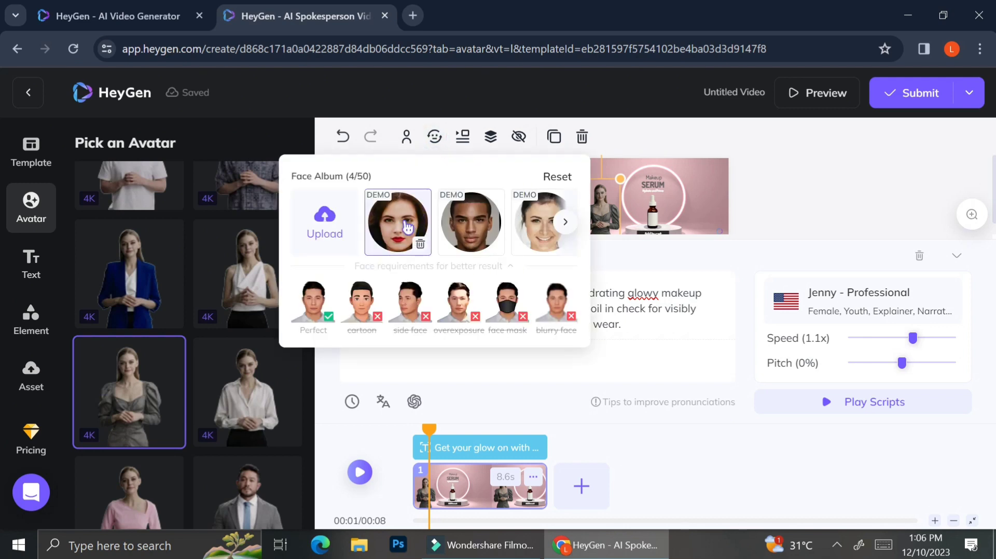
left_click(408, 227)
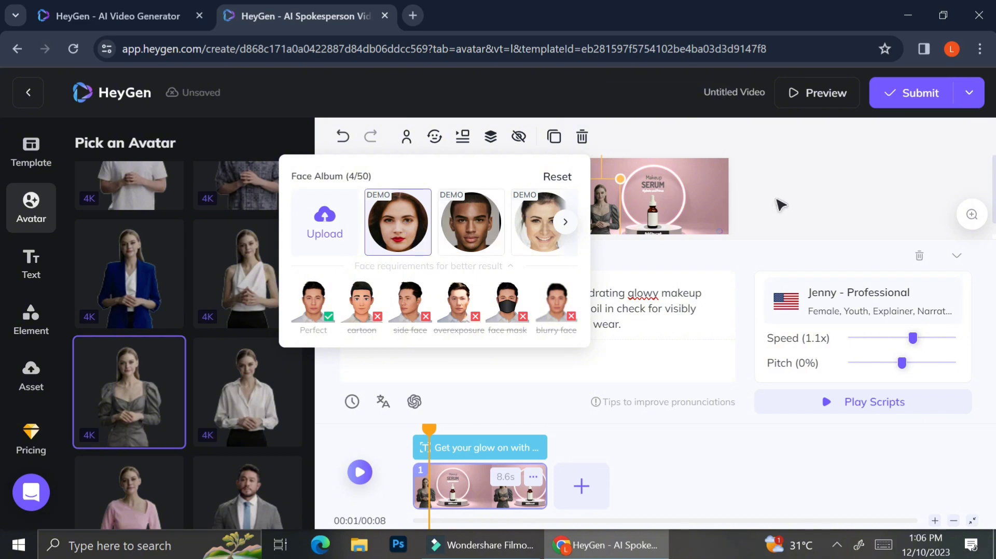
left_click(781, 205)
left_click(958, 257)
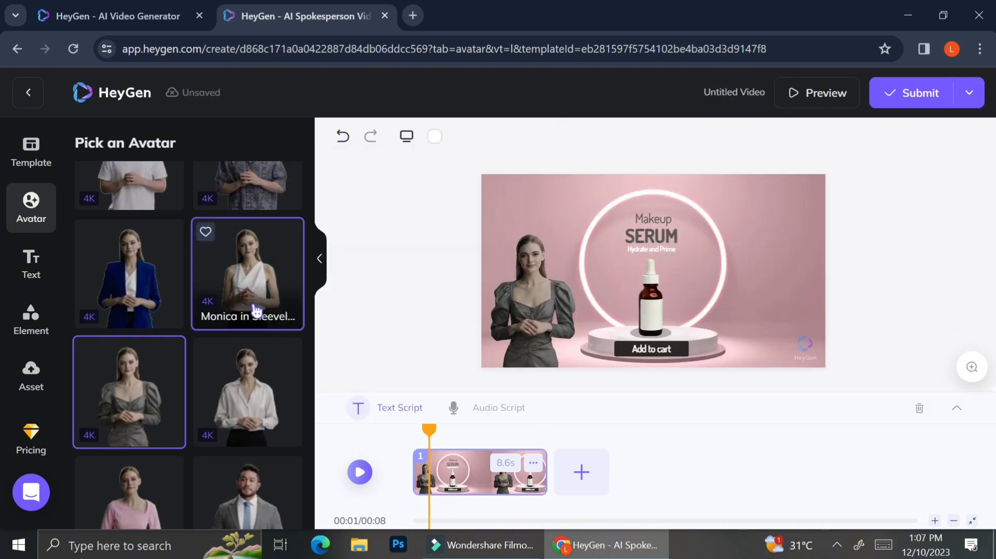
- Reapply the Monica in Dress avatar and swap its face with the demo man's face
left_click(235, 279)
left_click(121, 383)
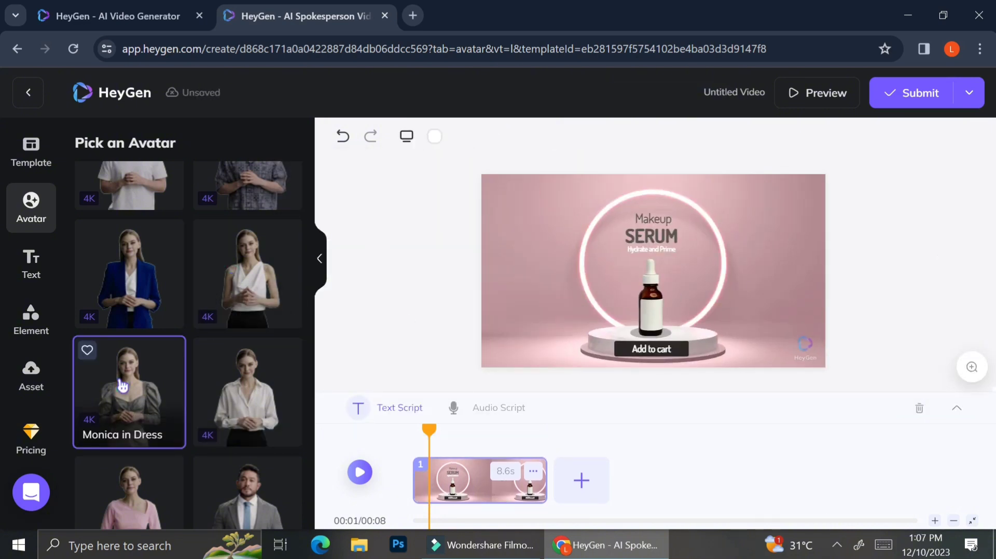
left_click(439, 142)
left_click(458, 227)
left_click(601, 196)
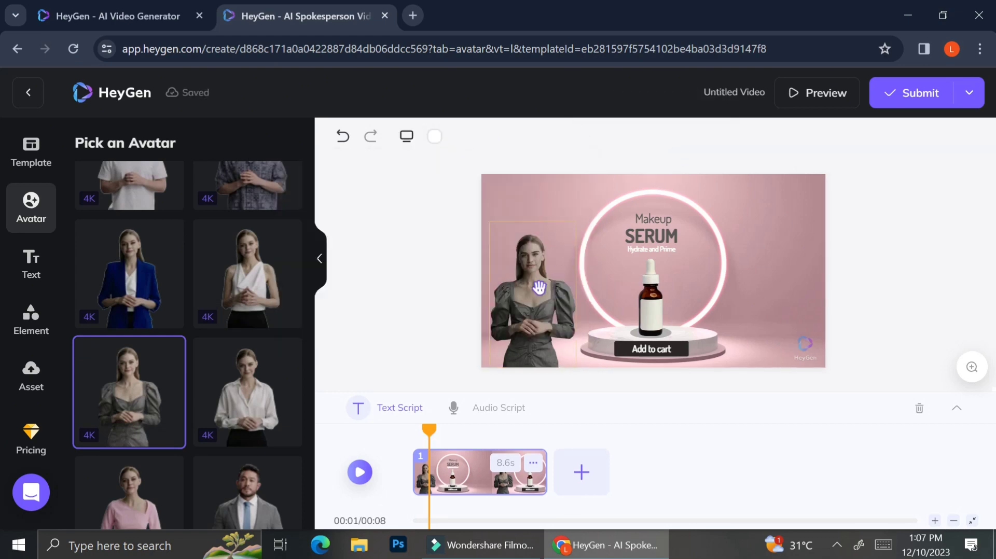
- Select the avatar in the scene and swap its face with the smiling woman's demo face
scroll(539, 288, "up", 3)
scroll(540, 287, "down", 3)
left_click(451, 200)
left_click(435, 137)
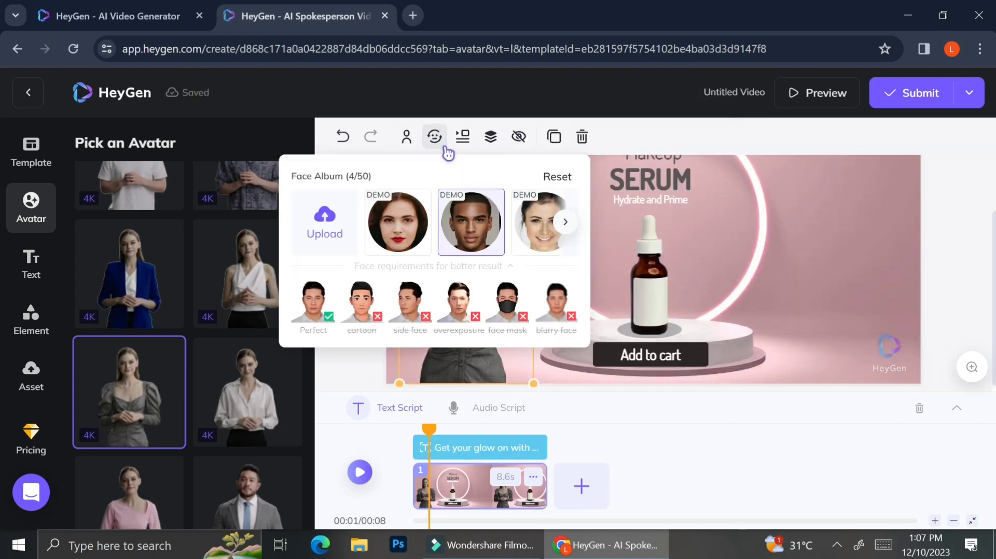
left_click(536, 243)
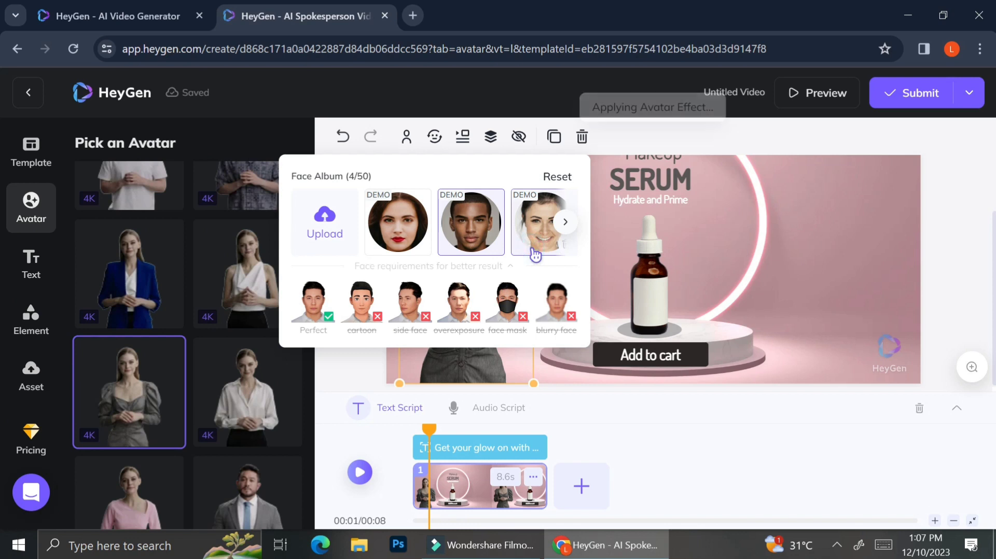
- Browse the remaining demo faces, and swap the avatar's face with the red-lipped woman's demo face
left_click(565, 222)
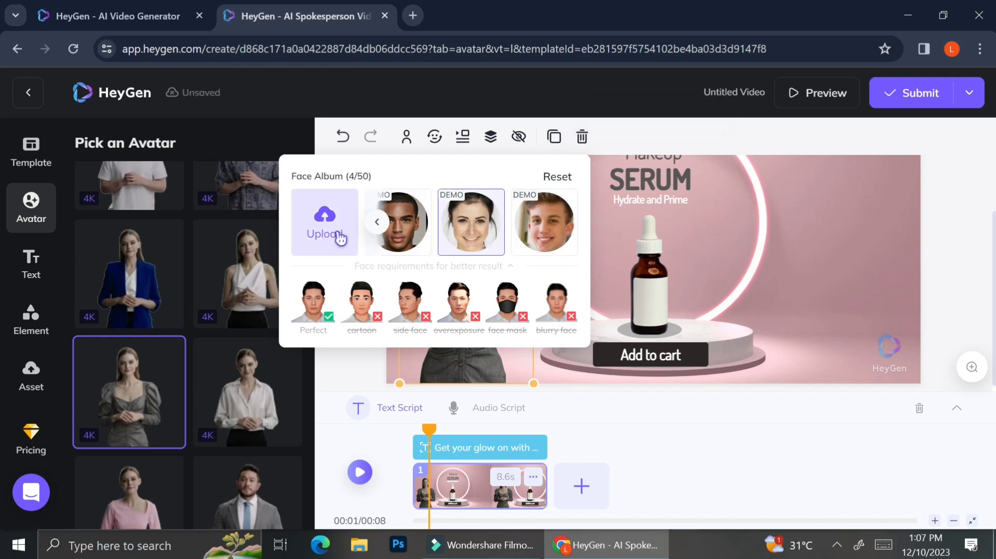
left_click(623, 245)
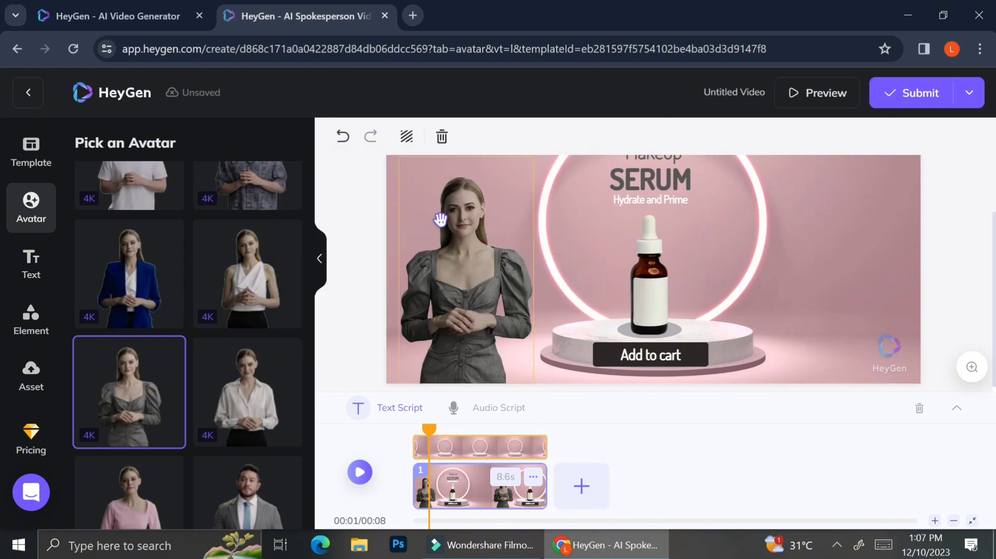
left_click(457, 209)
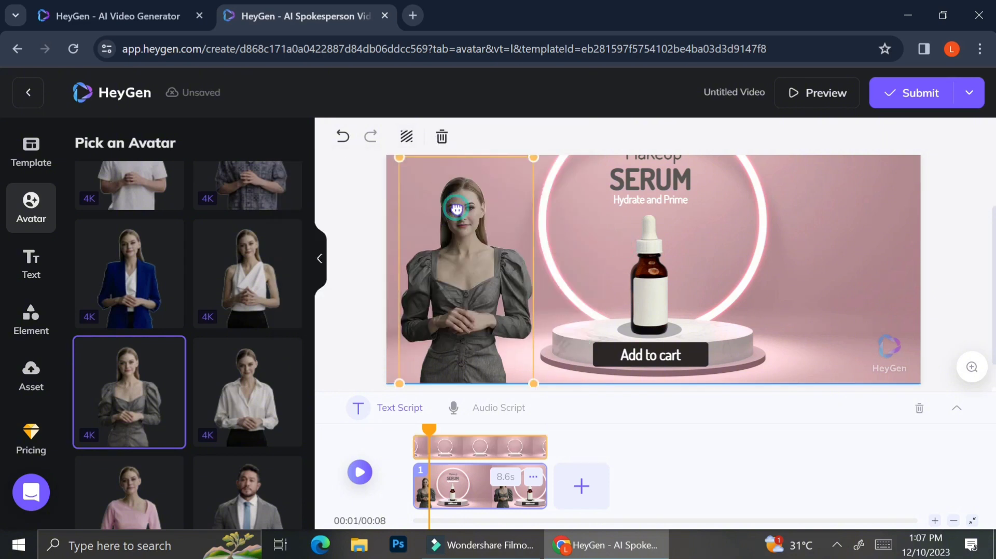
left_click(435, 138)
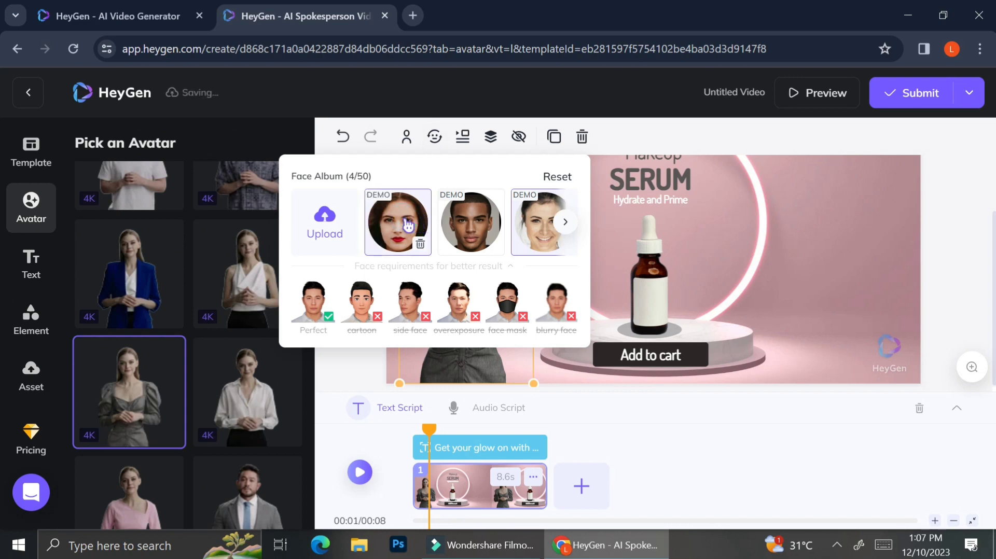
left_click(409, 225)
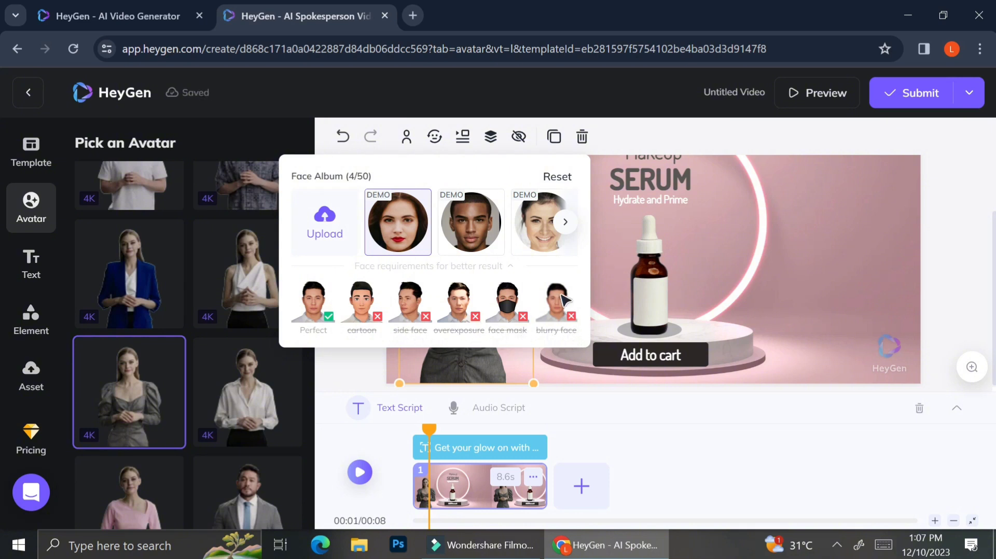
left_click(637, 276)
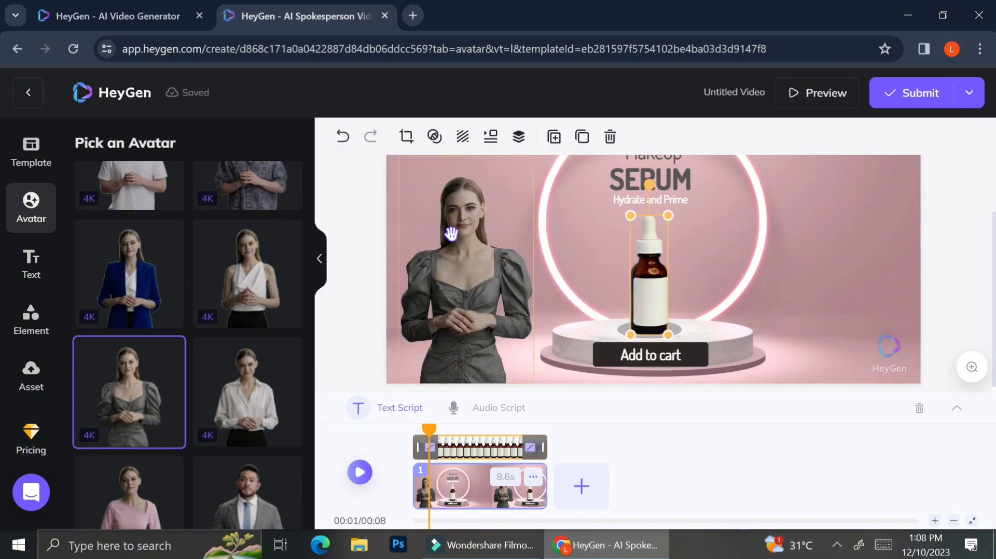
left_click(452, 235)
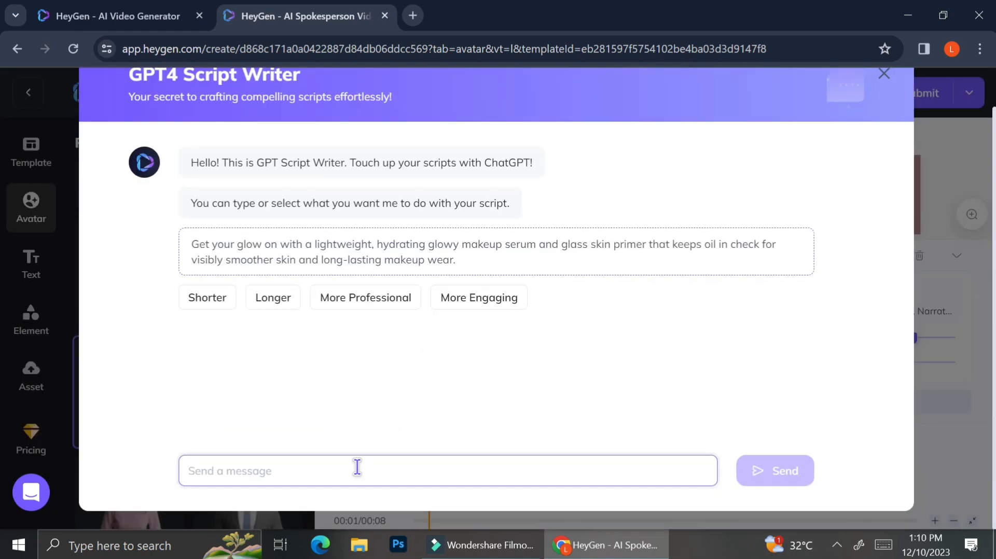
- Ask the GPT4 Script Writer for a "promotion for day cream" script, stating that it contains collagen, anti-aging serum, and brightening serum
type("promotion for day cream")
key("Return")
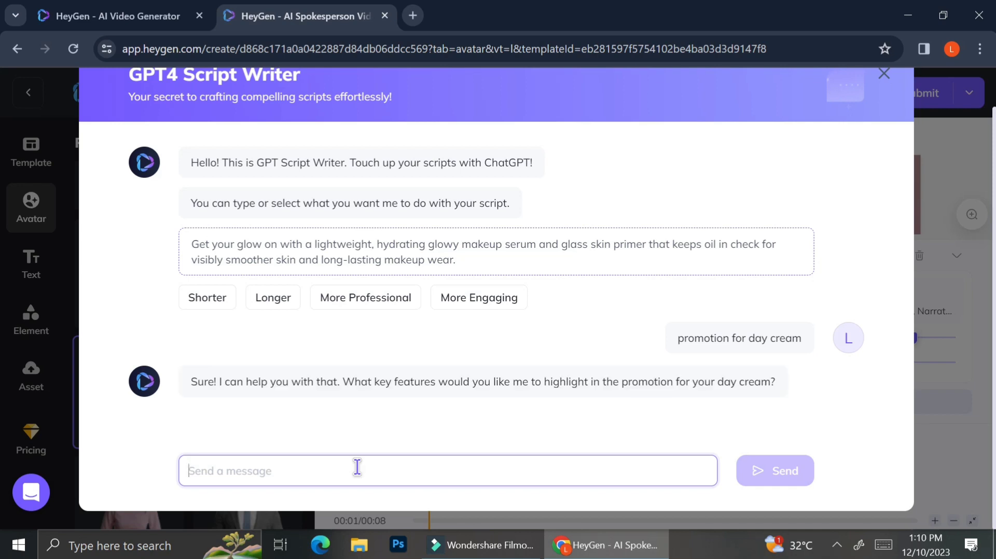
type("the day cream contains collagen, an")
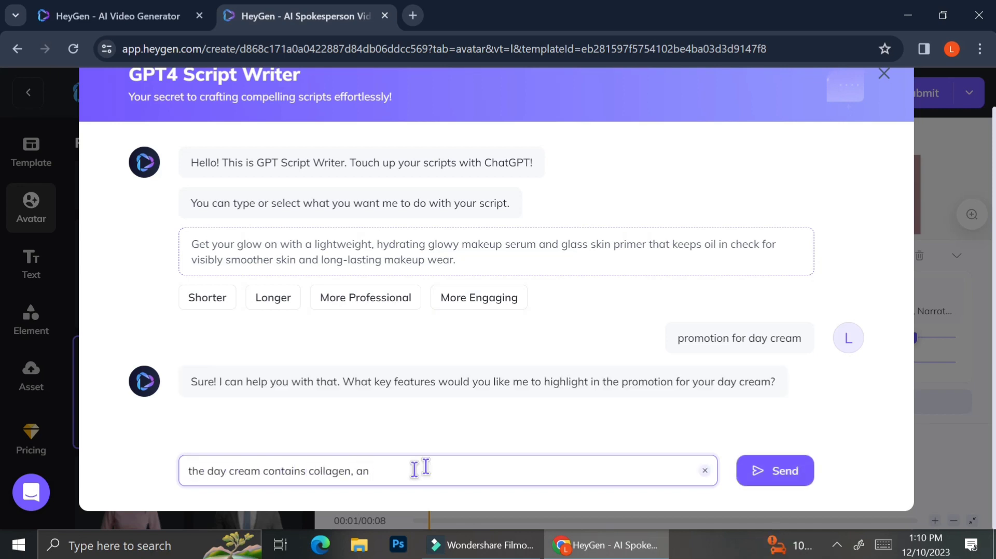
type("ti-aging serum, and brightening serum")
key("Return")
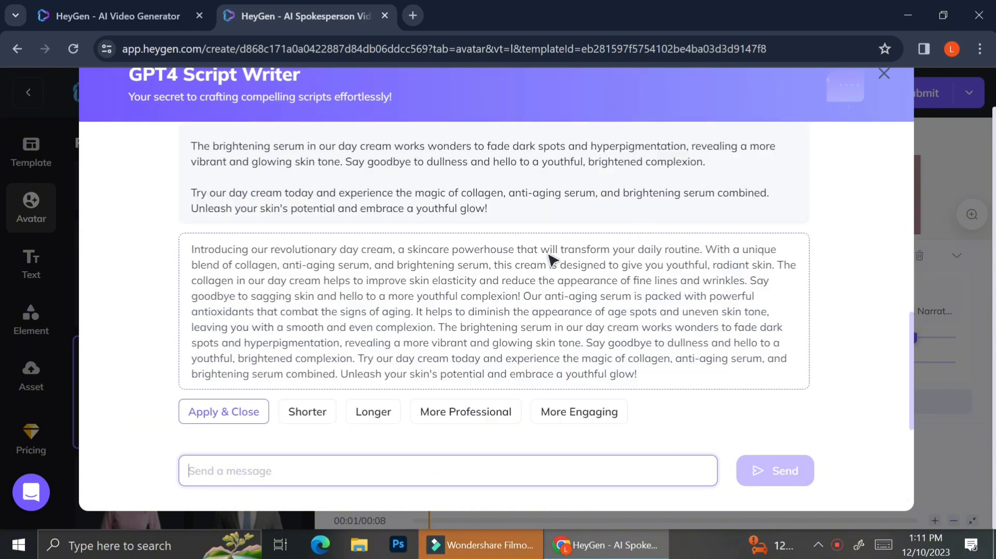
- Review the generated day cream promotion and apply it as the scene's script
scroll(549, 262, "up", 3)
scroll(553, 260, "up", 2)
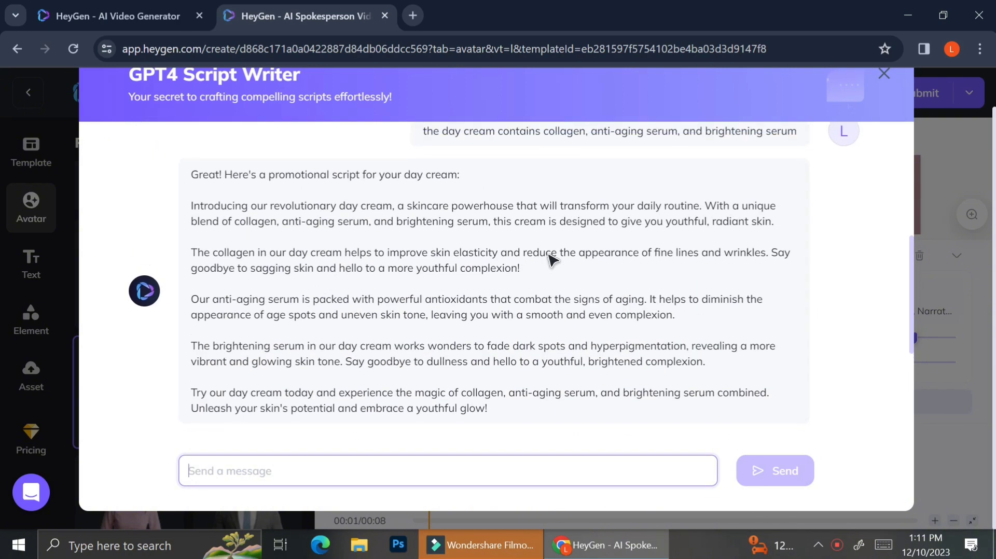
scroll(552, 259, "down", 1)
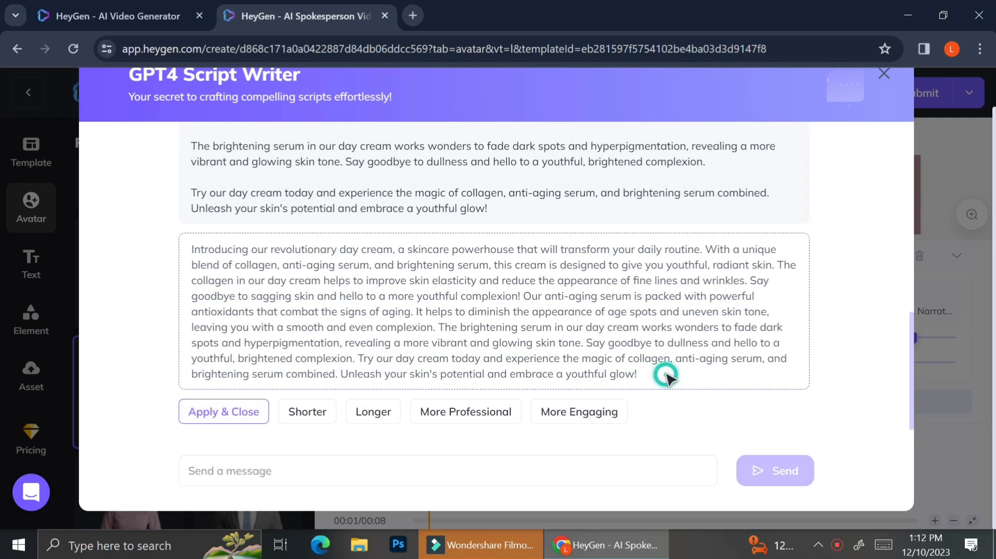
left_click(236, 414)
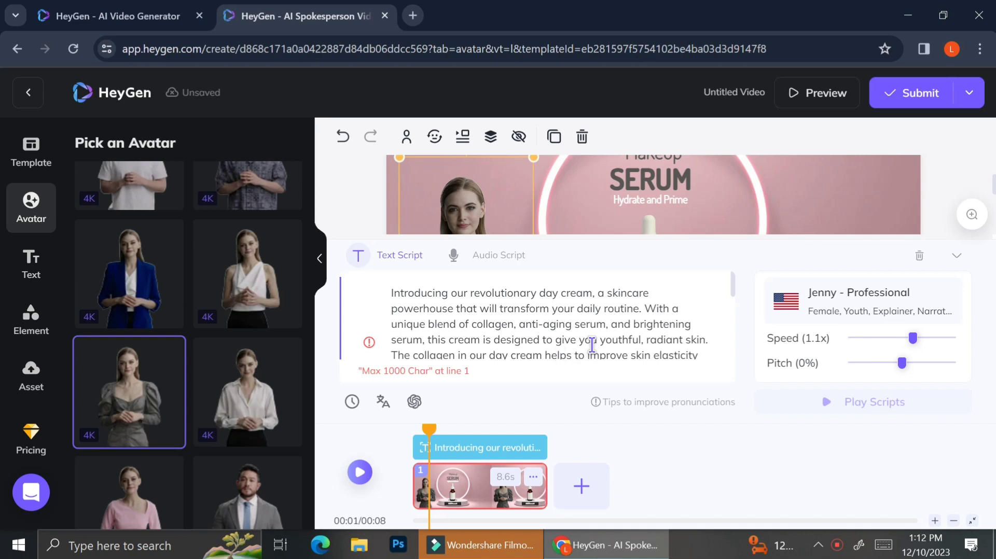
- Delete the end of the script, from "The brightening serum in our day cream" onward
scroll(592, 345, "down", 6)
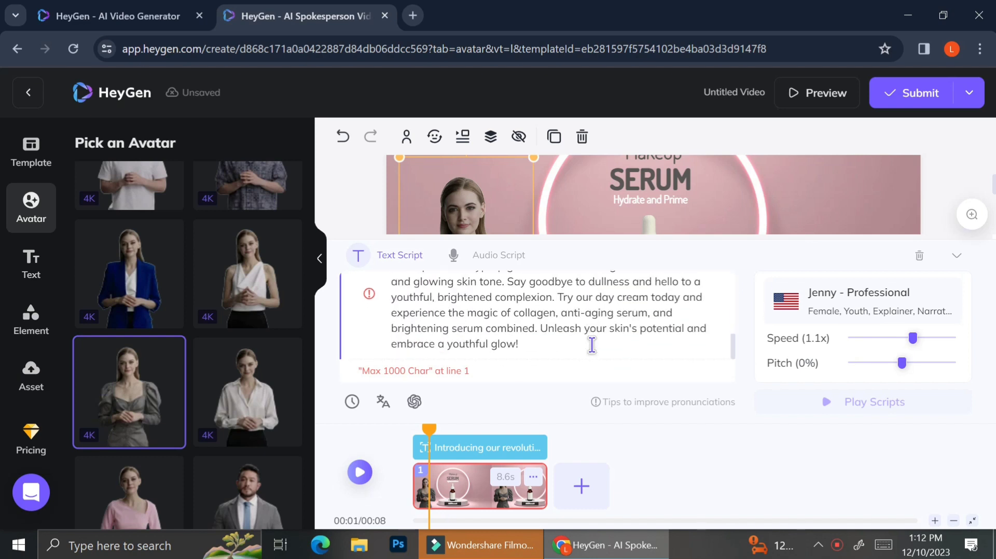
left_click_drag(533, 348, 627, 307)
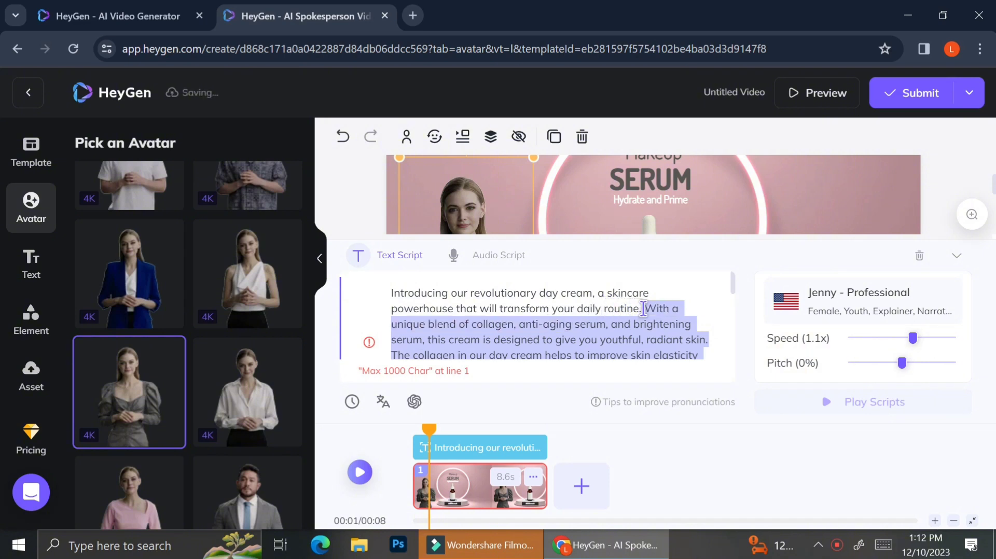
mouse_move(642, 311)
left_mouse_down()
mouse_move(644, 329)
mouse_move(600, 373)
mouse_move(583, 269)
mouse_move(510, 326)
mouse_move(440, 326)
mouse_move(423, 358)
mouse_move(407, 328)
mouse_move(464, 338)
mouse_move(459, 347)
mouse_move(471, 343)
mouse_move(467, 318)
mouse_move(645, 308)
mouse_move(637, 311)
left_mouse_up()
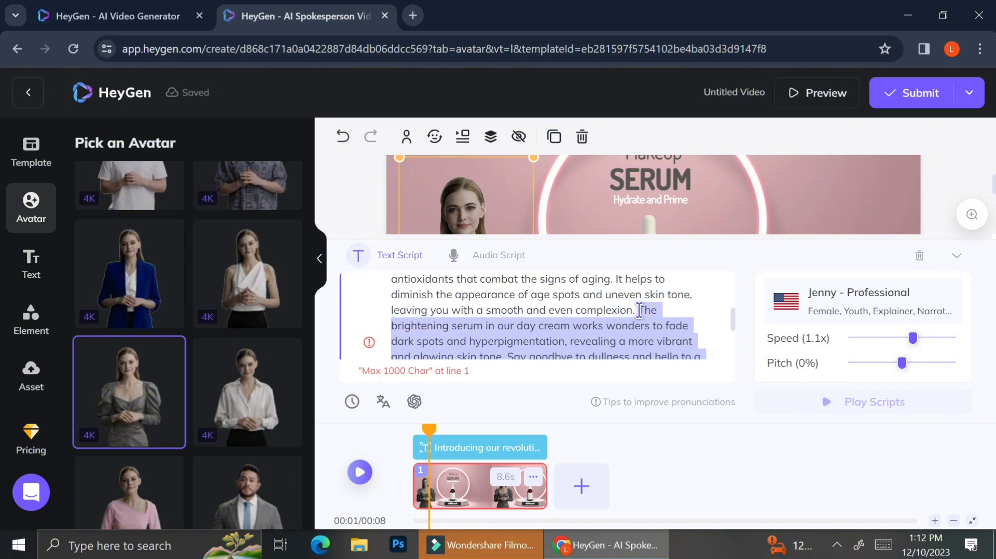
key("BackSpace")
- Shorten the script further by removing everything after "hello to a more youthful complexion!"
scroll(640, 311, "up", 2)
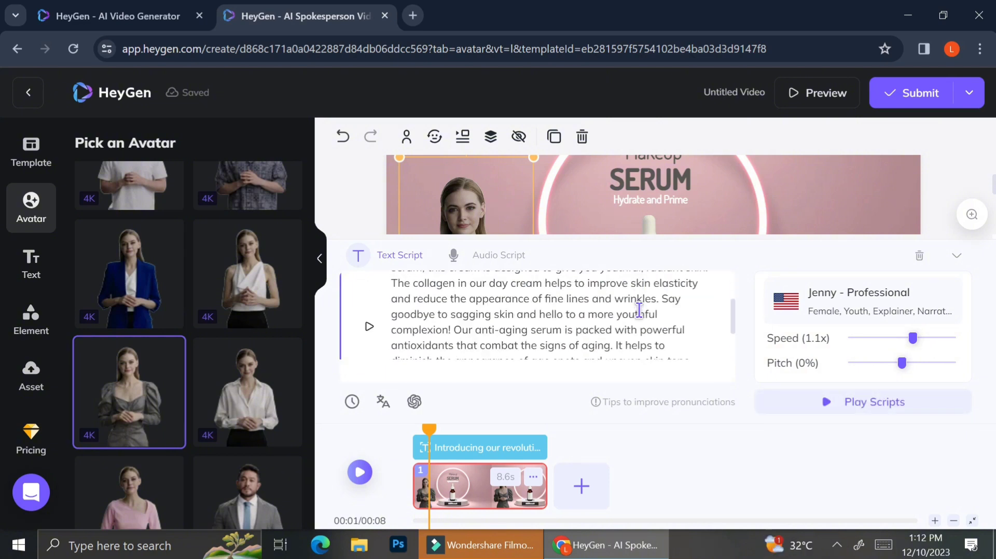
scroll(640, 312, "down", 1)
left_click_drag(656, 344, 461, 281)
left_click(462, 280)
scroll(519, 311, "up", 2)
- Listen to the script line in the Jenny - Professional voice and set the voice speed to 1.0x
left_click(916, 300)
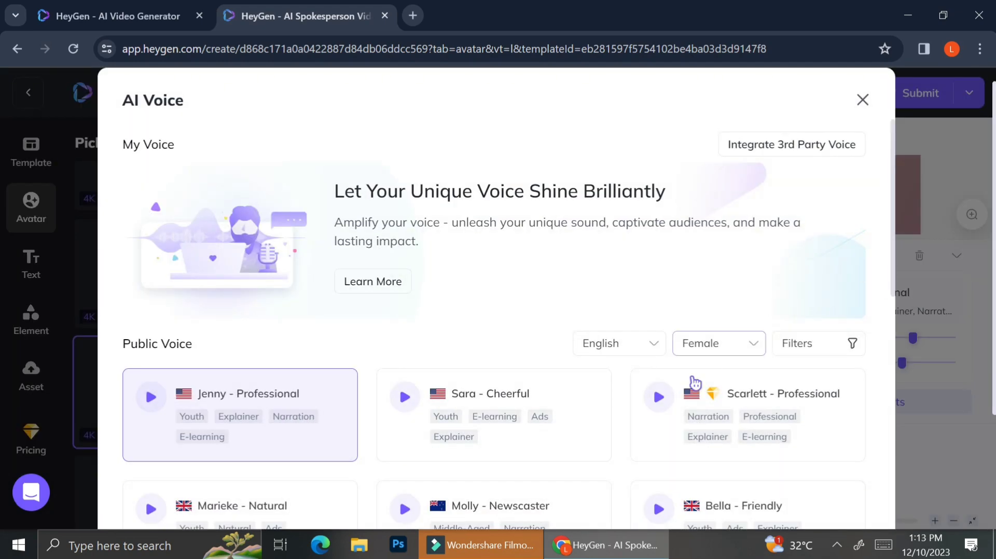
left_click(861, 101)
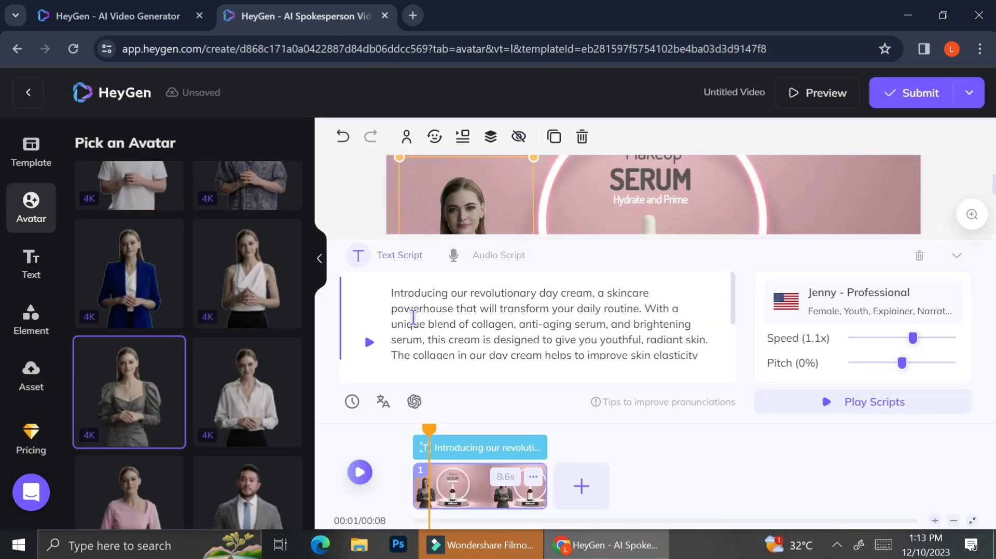
left_click(370, 342)
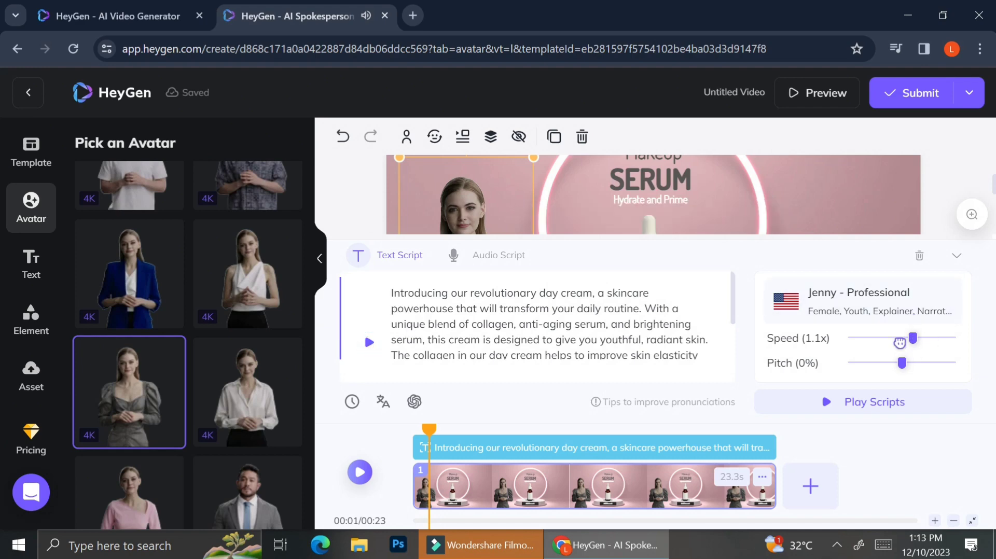
mouse_move(905, 338)
left_mouse_down()
mouse_move(870, 338)
mouse_move(907, 340)
left_mouse_up()
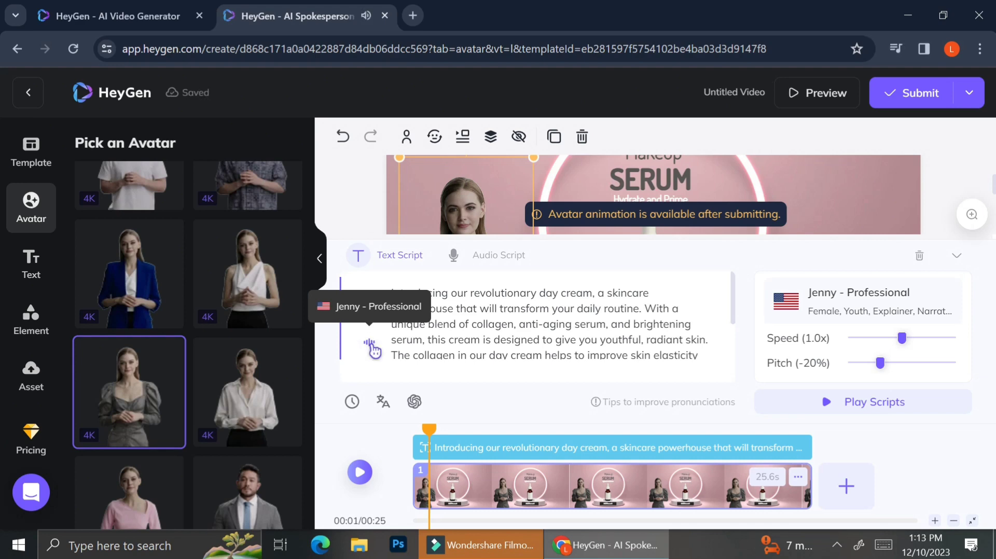
- Listen to the public English female voice samples of Sara - Cheerful, Marieke - Natural and Bella - Friendly
left_click(872, 301)
left_click(404, 398)
scroll(415, 363, "down", 3)
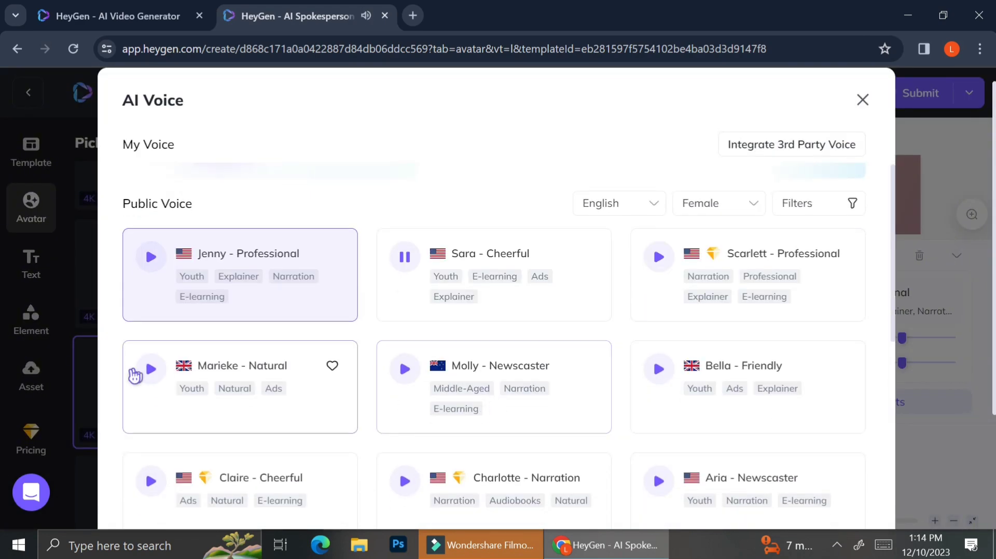
left_click(151, 369)
left_click(658, 369)
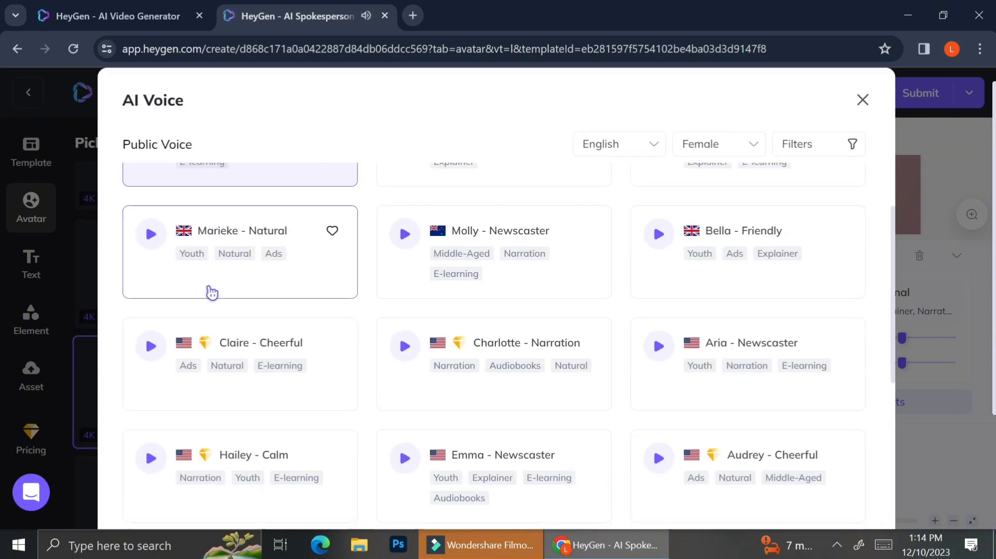
- Sample the Sherry, Monica and Michelle voices, and set the script's voice to Michelle - Natural
scroll(207, 289, "down", 3)
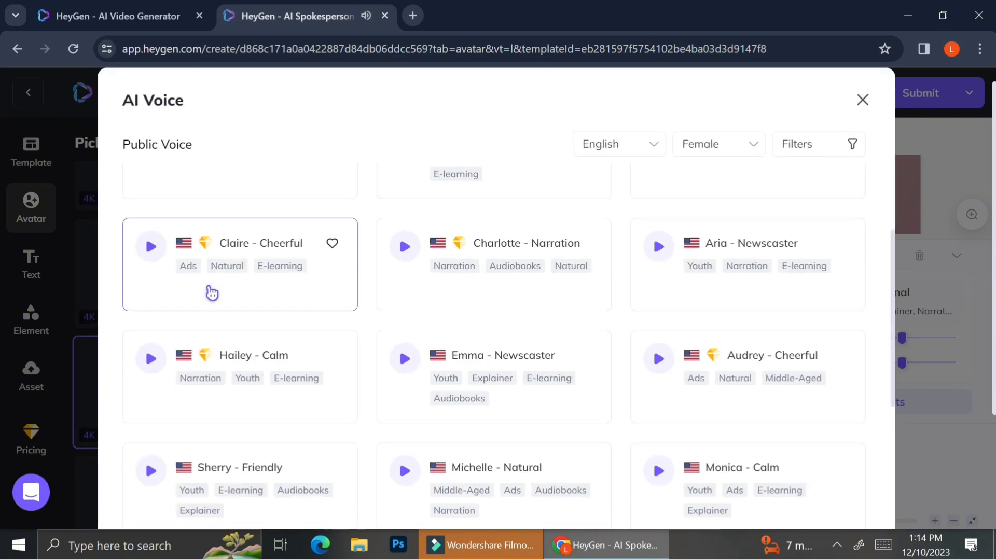
left_click(151, 434)
left_click(659, 434)
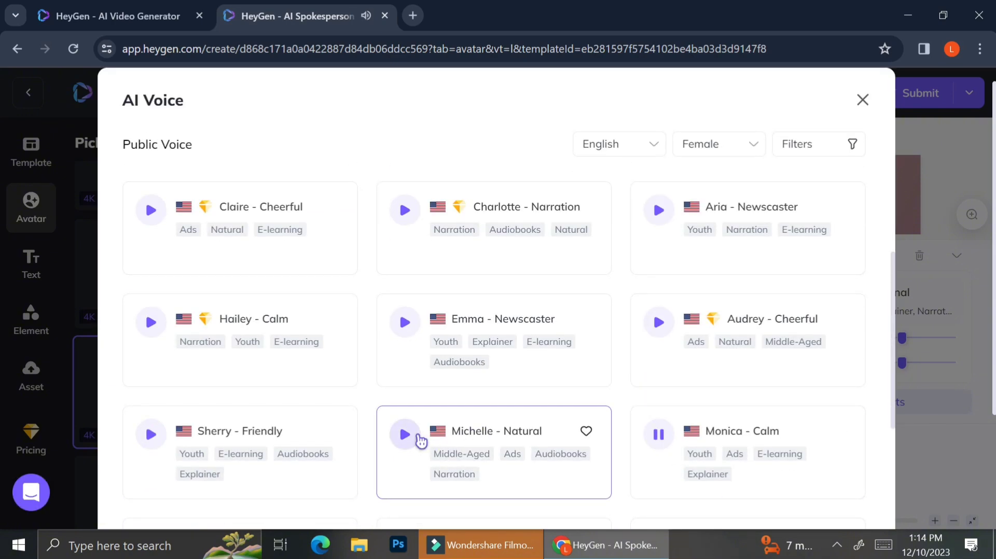
left_click(418, 440)
scroll(420, 437, "down", 1)
left_click(460, 380)
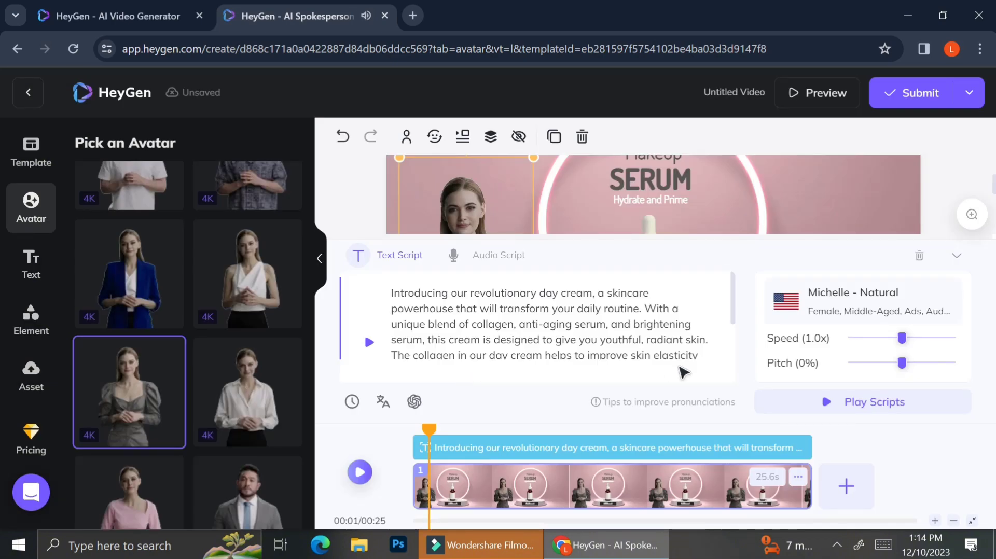
- Play the script in the new voice, and place the text cursor at the end of its first line
left_click(775, 409)
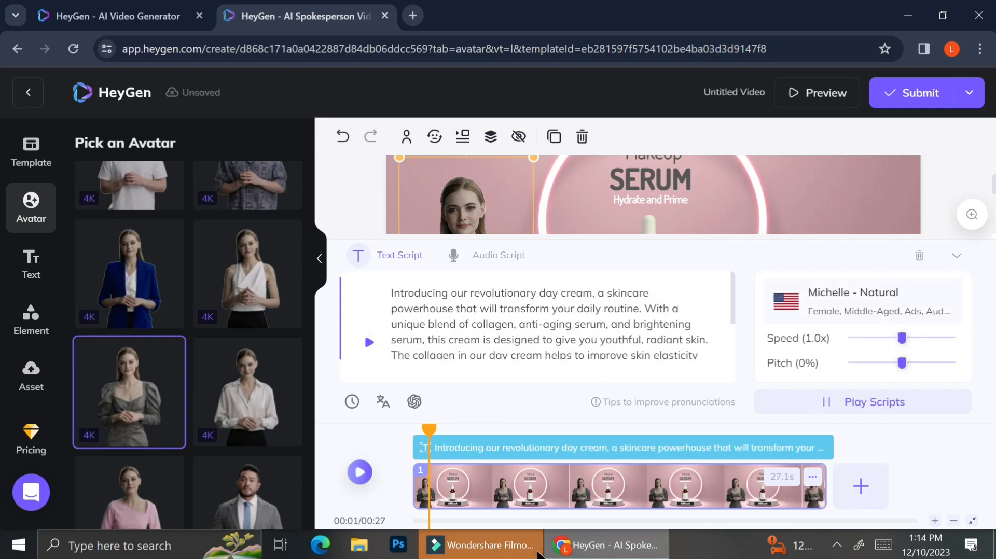
left_click(812, 402)
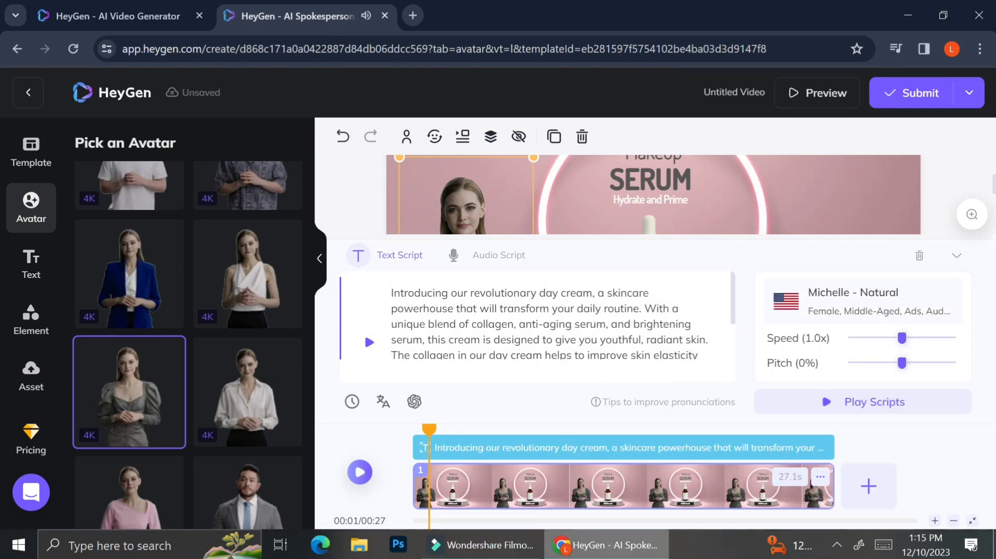
left_click(483, 341)
key("ctrl+a")
left_click(686, 292)
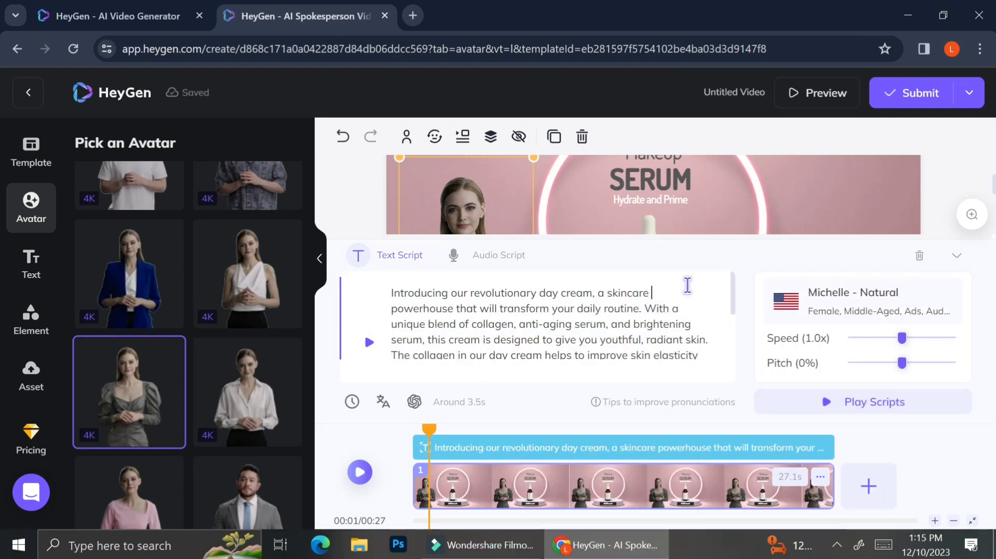
- Submit the video for production and confirm the use of credits
left_click(911, 106)
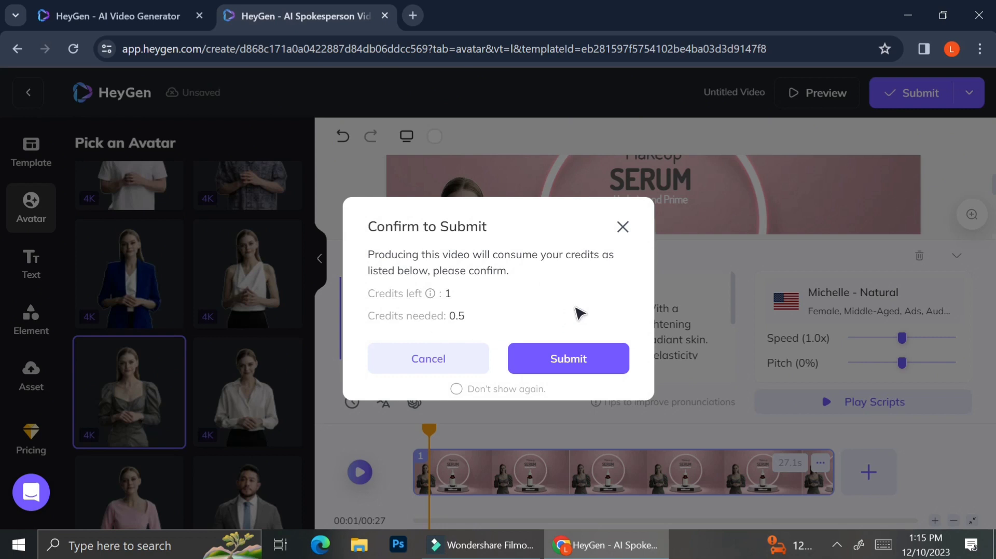
left_click(569, 364)
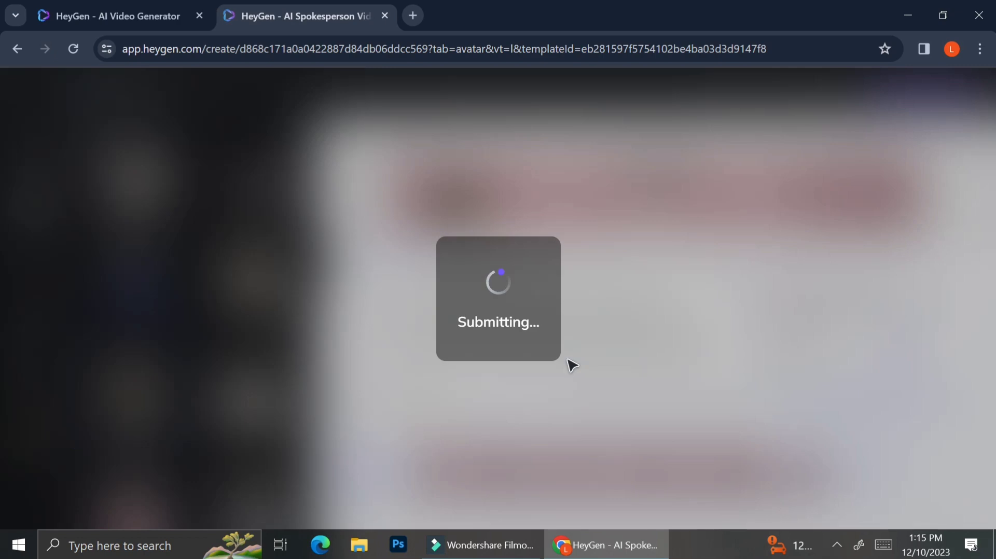
- Open the just-submitted Untitled Video as a new editable copy from the personal items
scroll(396, 410, "down", 3)
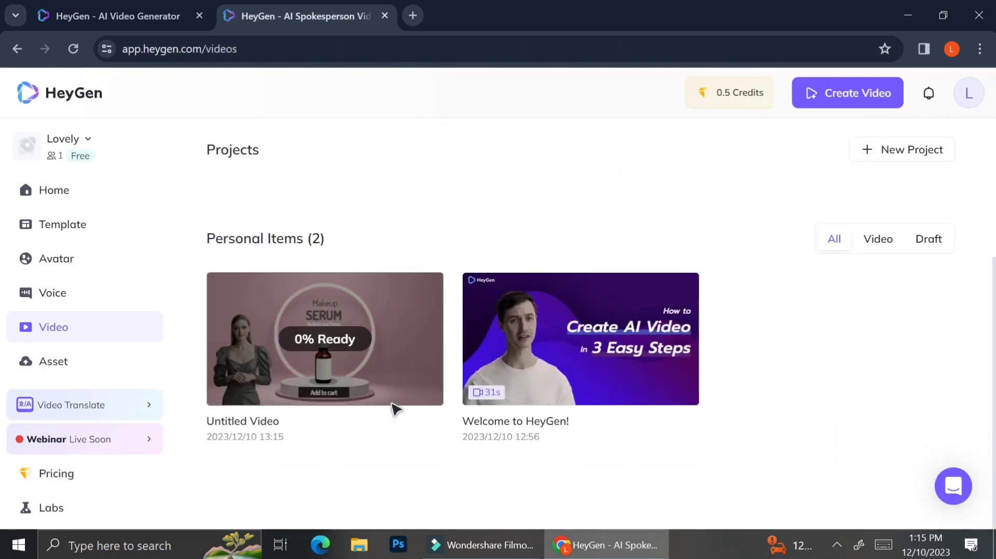
left_click(429, 286)
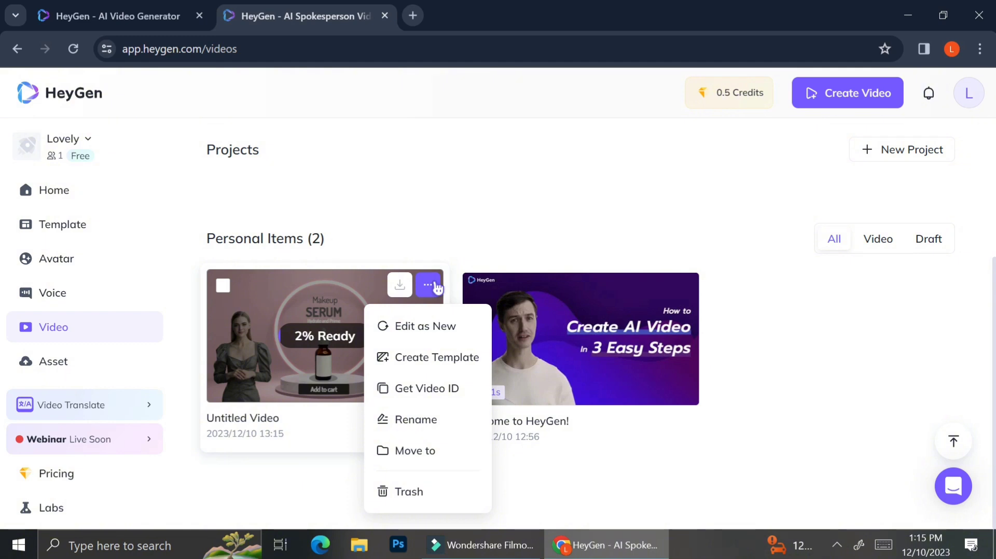
left_click(422, 326)
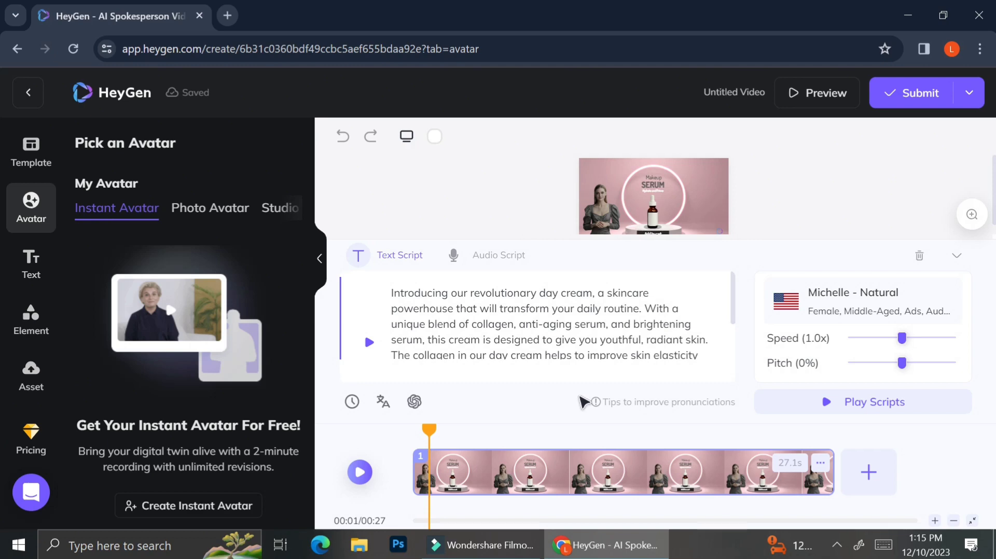
- Translate the day cream script into French and apply the translation to the scene
left_click(384, 402)
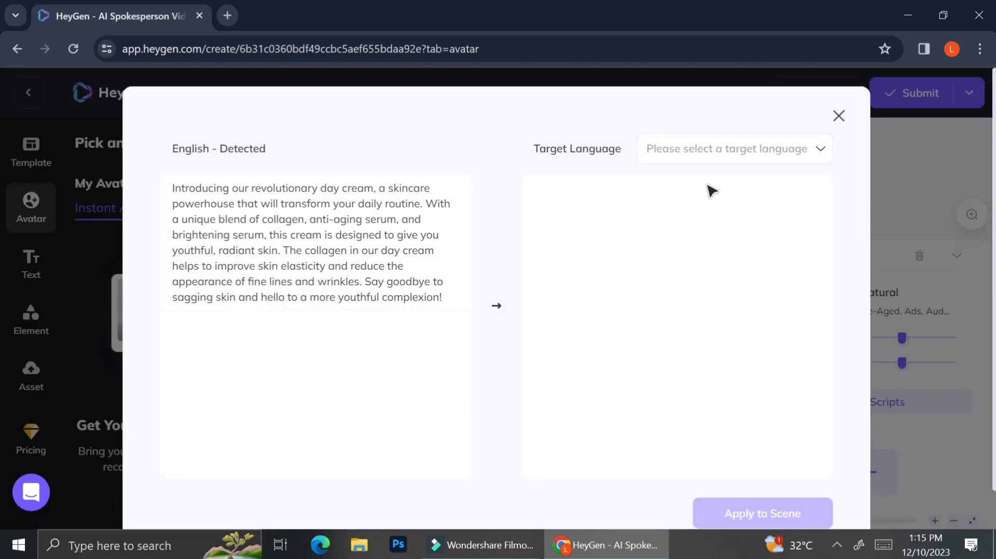
left_click(714, 156)
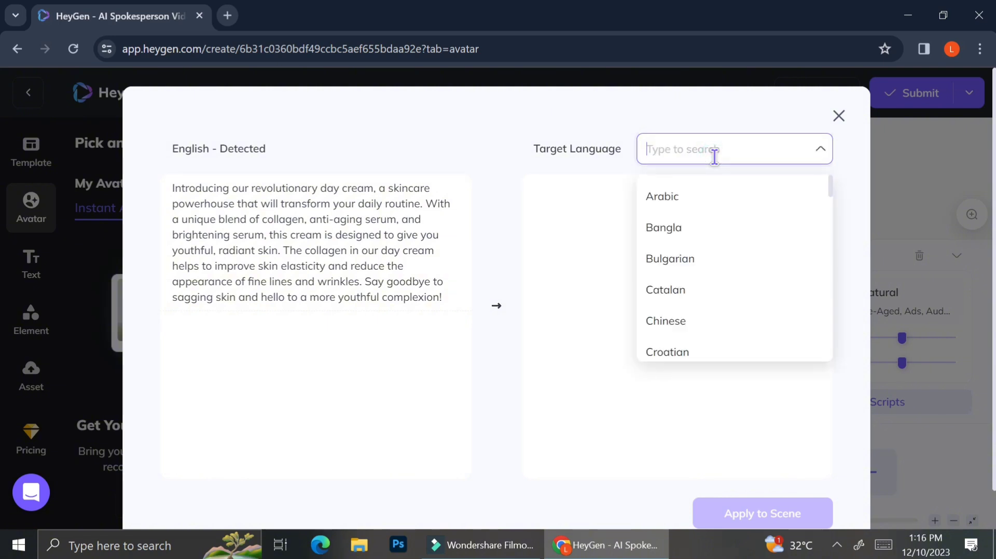
scroll(715, 226, "down", 5)
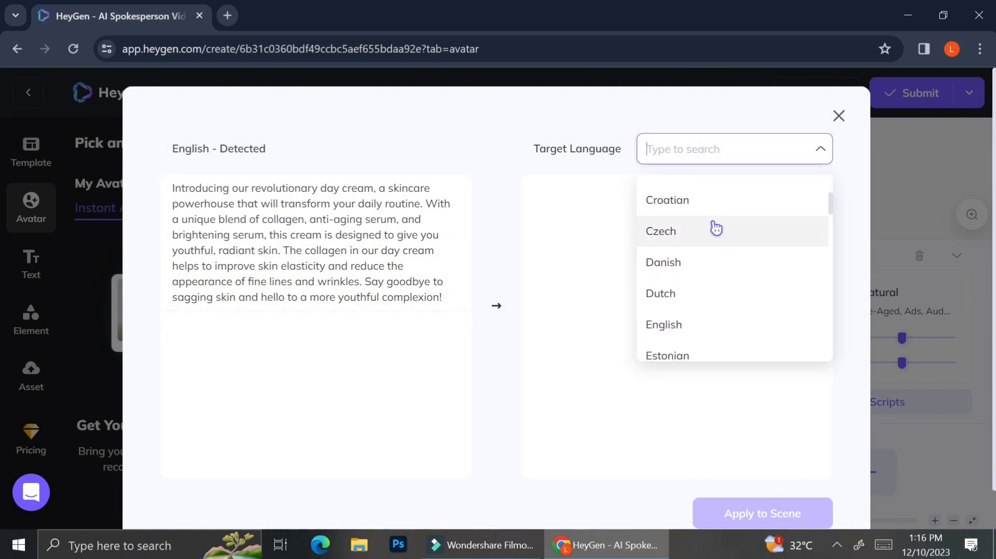
scroll(713, 229, "down", 1)
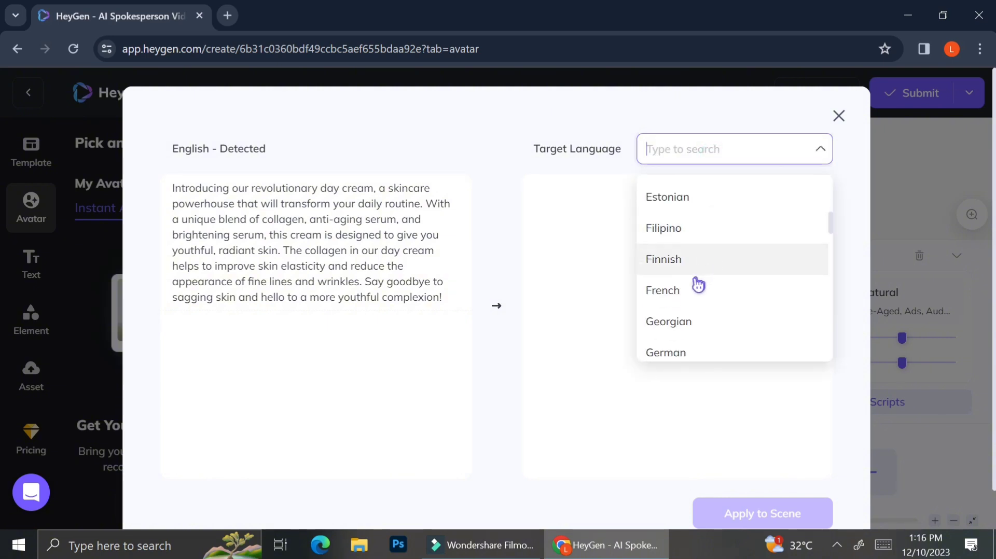
left_click(693, 294)
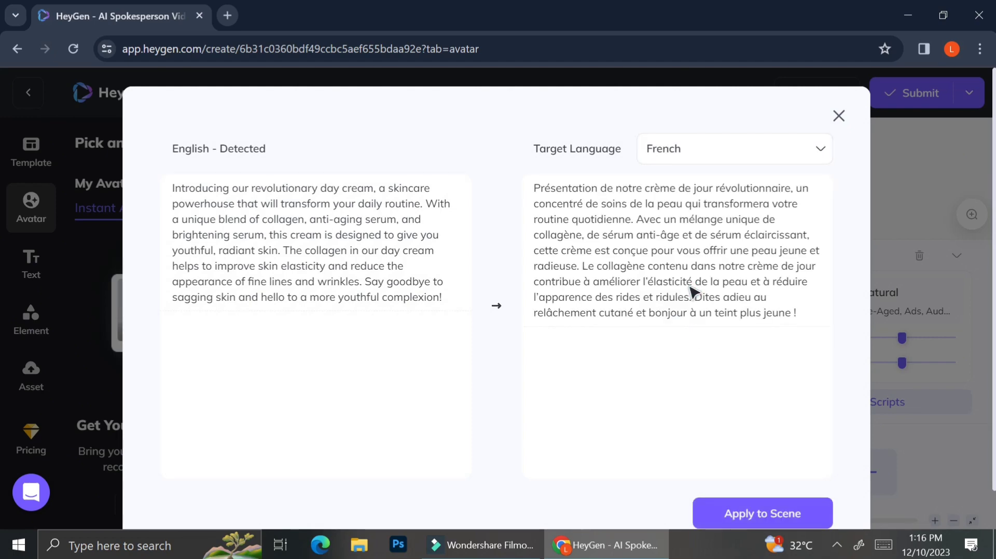
left_click(740, 523)
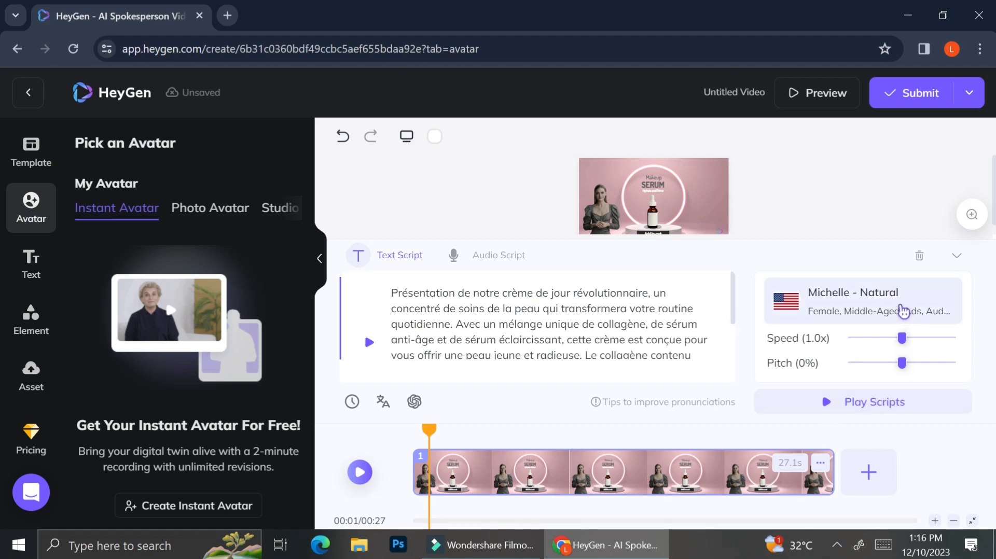
- Play the French script, and set its voice to Celeste - Professional from the public French female voices
left_click(372, 343)
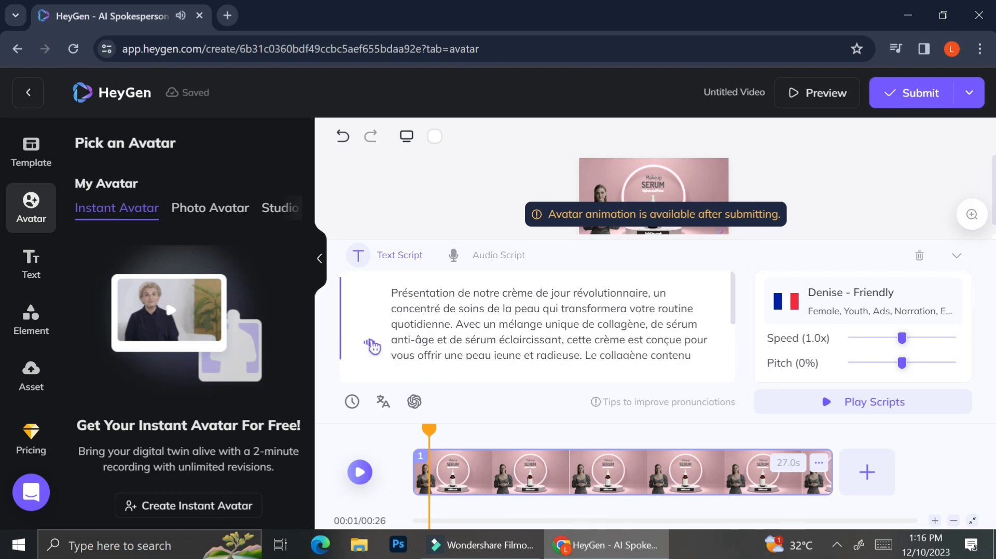
left_click(905, 300)
scroll(522, 391, "down", 2)
left_click(618, 225)
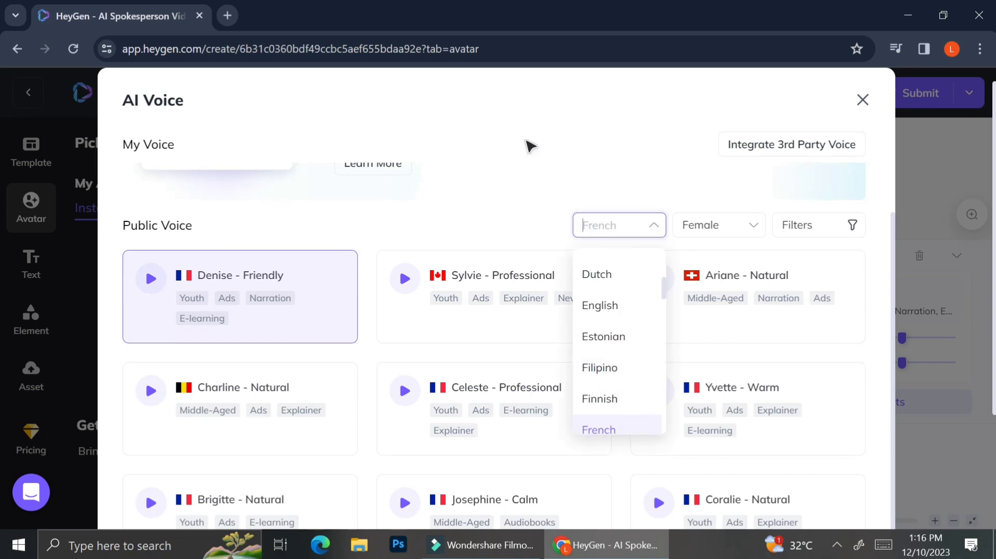
left_click(529, 145)
left_click(660, 397)
scroll(473, 468, "down", 1)
left_click(473, 469)
scroll(473, 468, "down", 2)
left_click(552, 344)
scroll(697, 349, "down", 1)
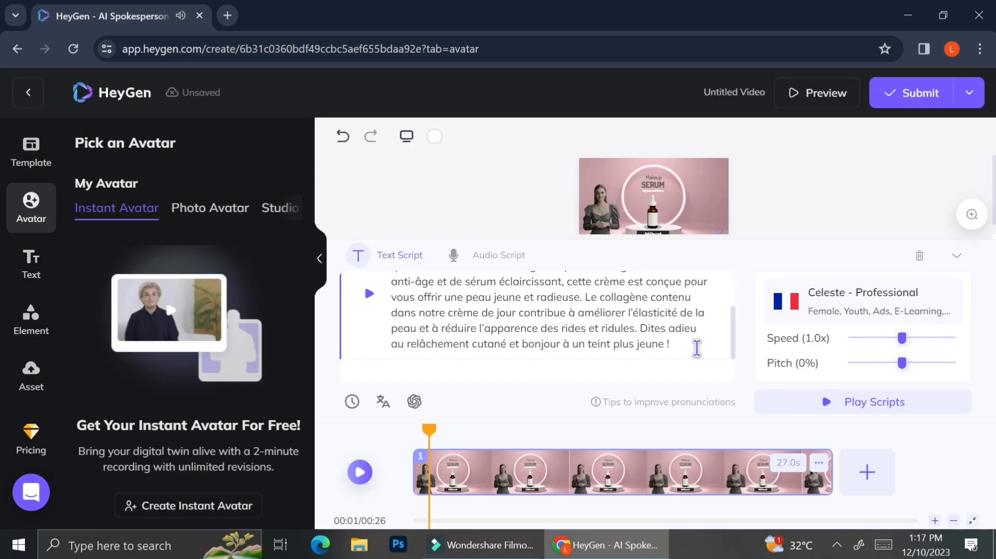
scroll(697, 349, "up", 1)
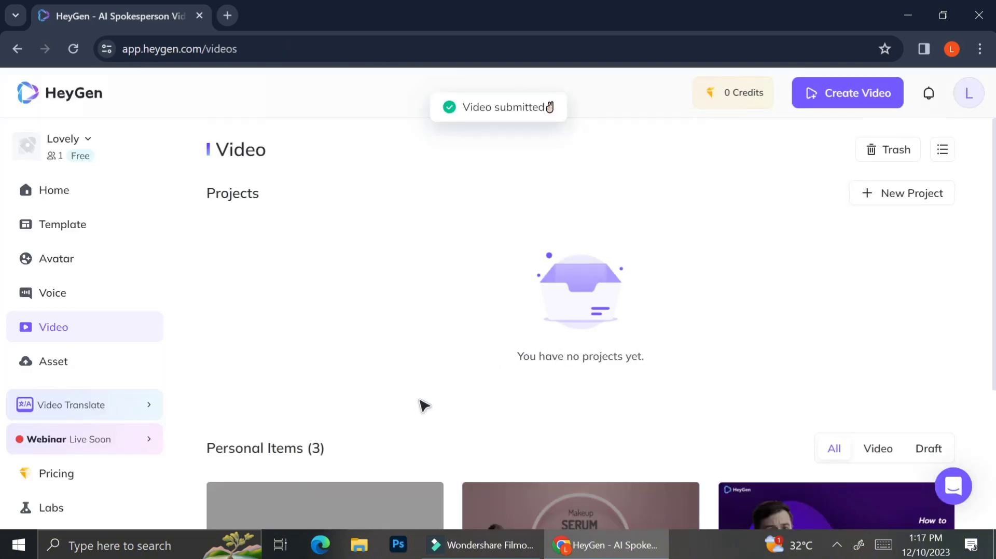
- Check the rendering progress of the submitted videos in the personal items
scroll(425, 406, "down", 3)
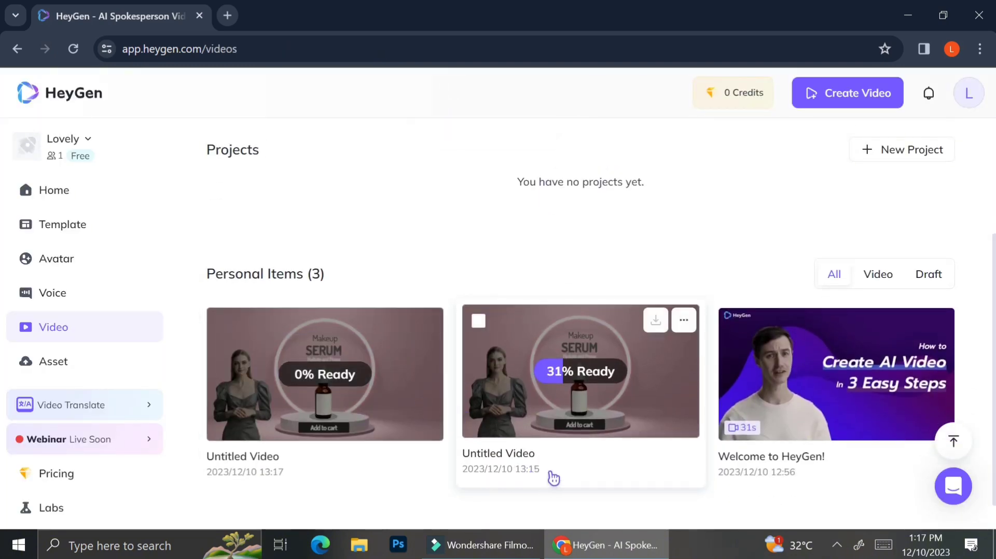
scroll(554, 478, "down", 1)
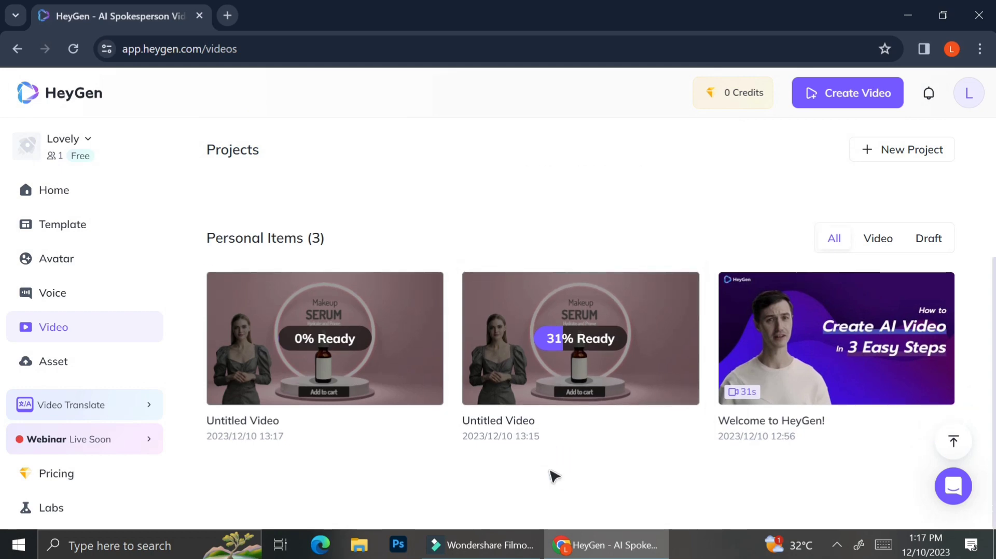